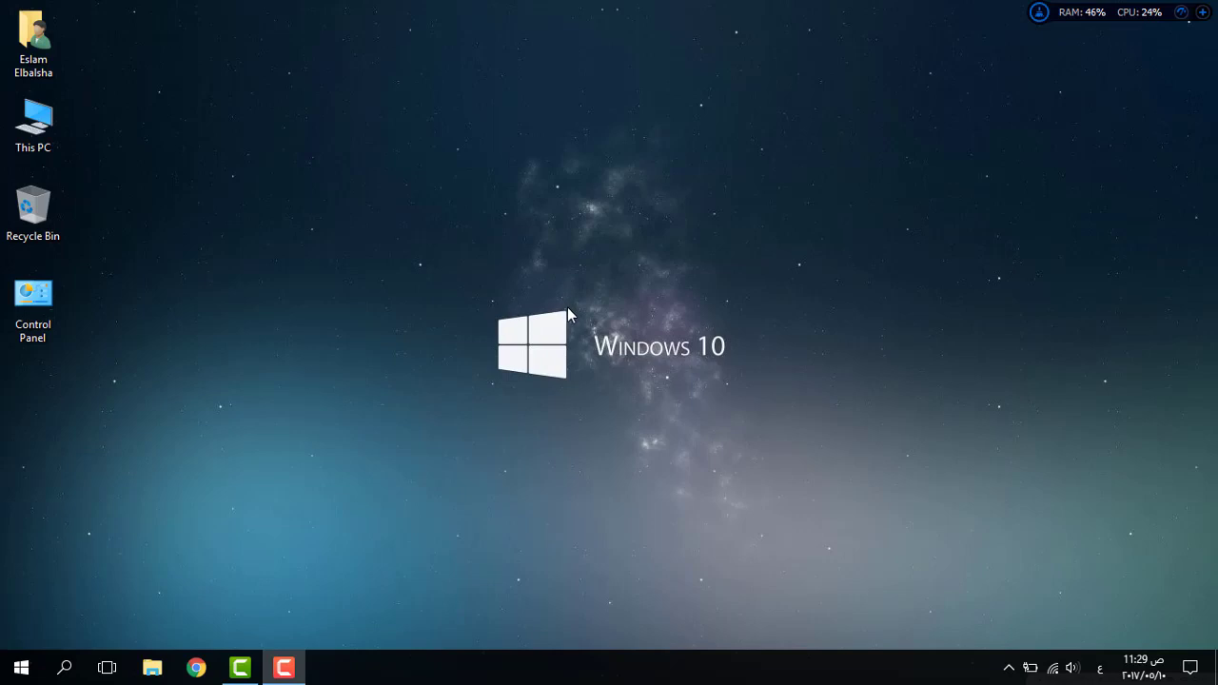
pyautogui.moveTo(567, 311); pyautogui.dragTo(583, 315)
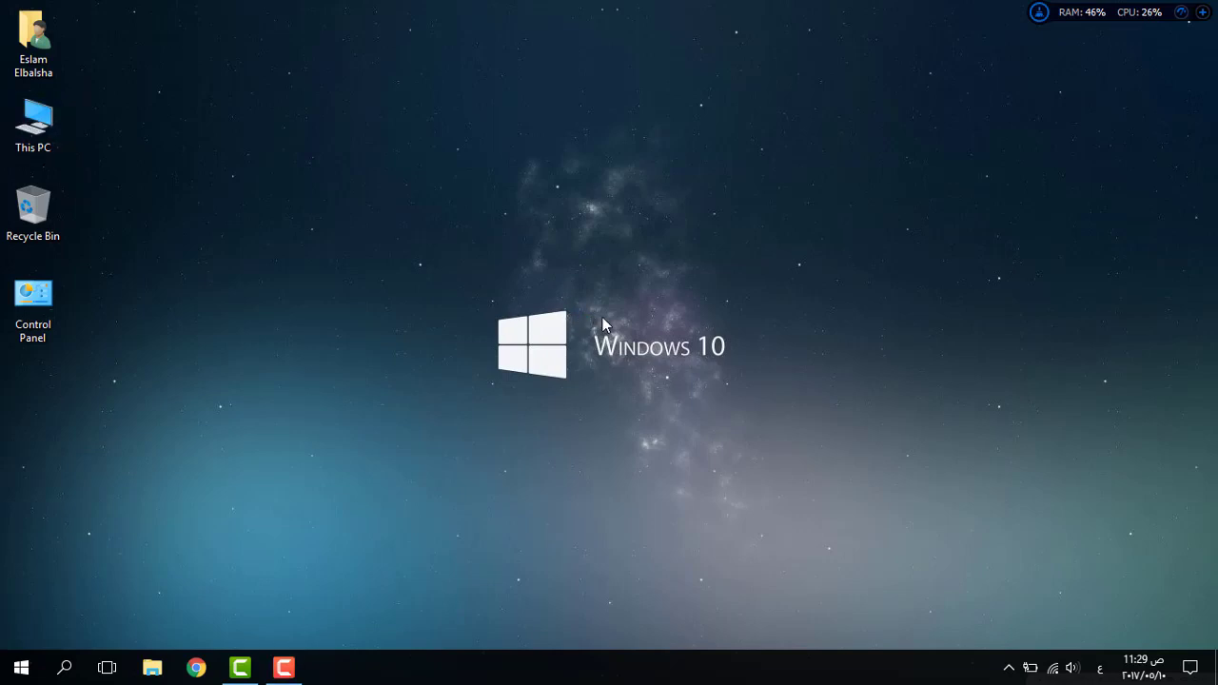
pyautogui.rightClick(544, 231)
pyautogui.click(571, 263)
pyautogui.rightClick(463, 145)
pyautogui.click(519, 212)
pyautogui.rightClick(590, 272)
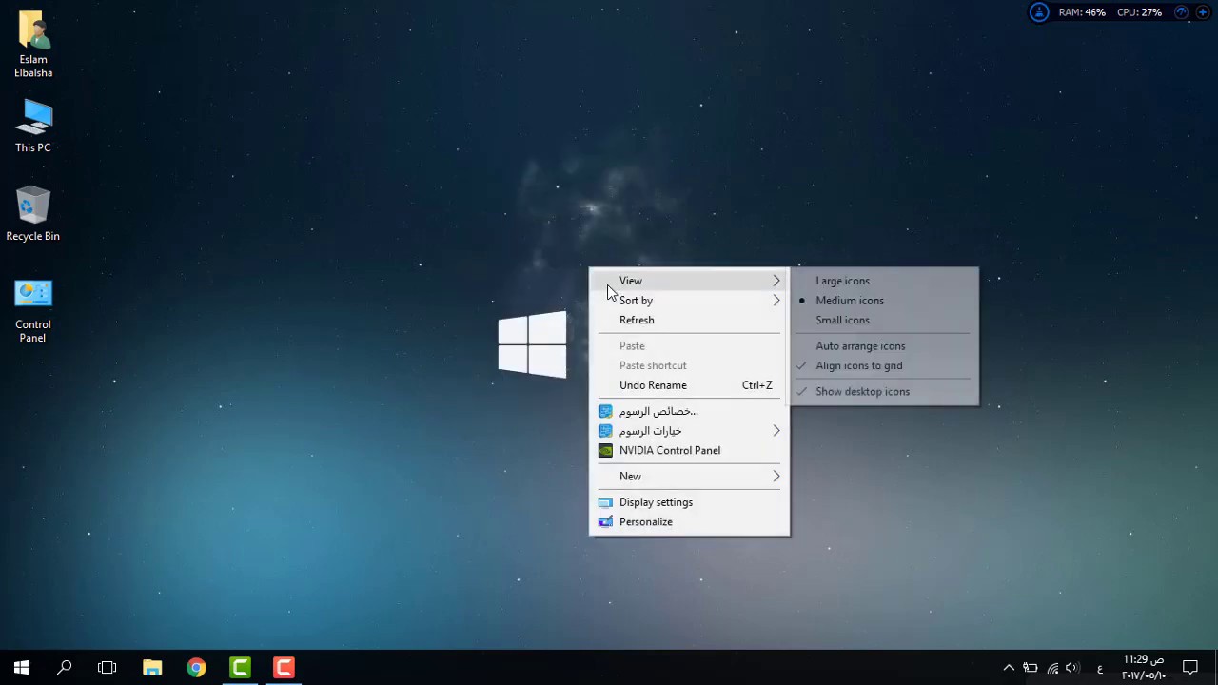
pyautogui.click(644, 323)
pyautogui.rightClick(463, 182)
pyautogui.click(546, 236)
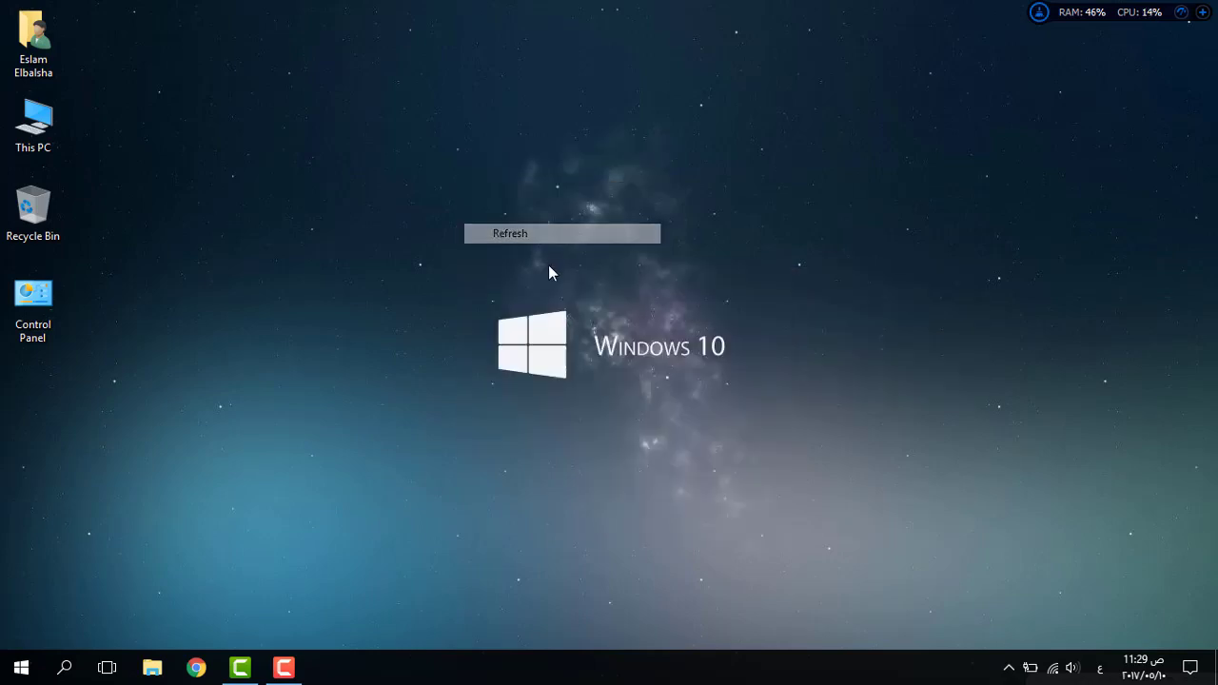
pyautogui.press('super')
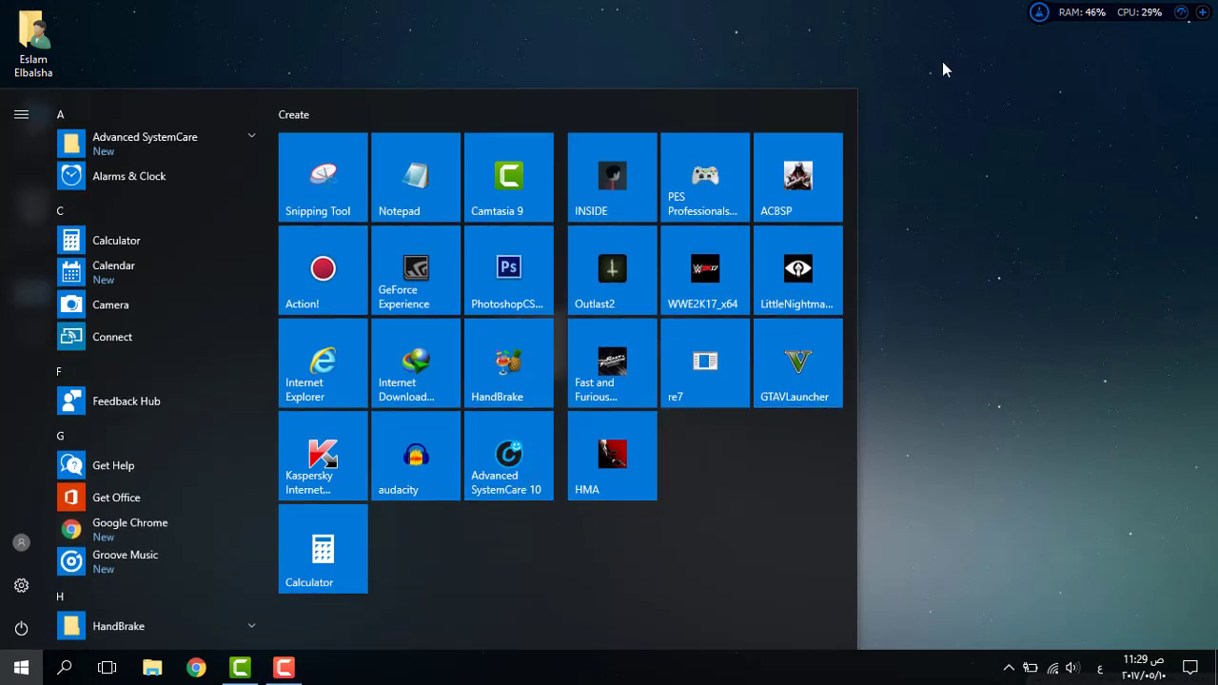
pyautogui.click(911, 66)
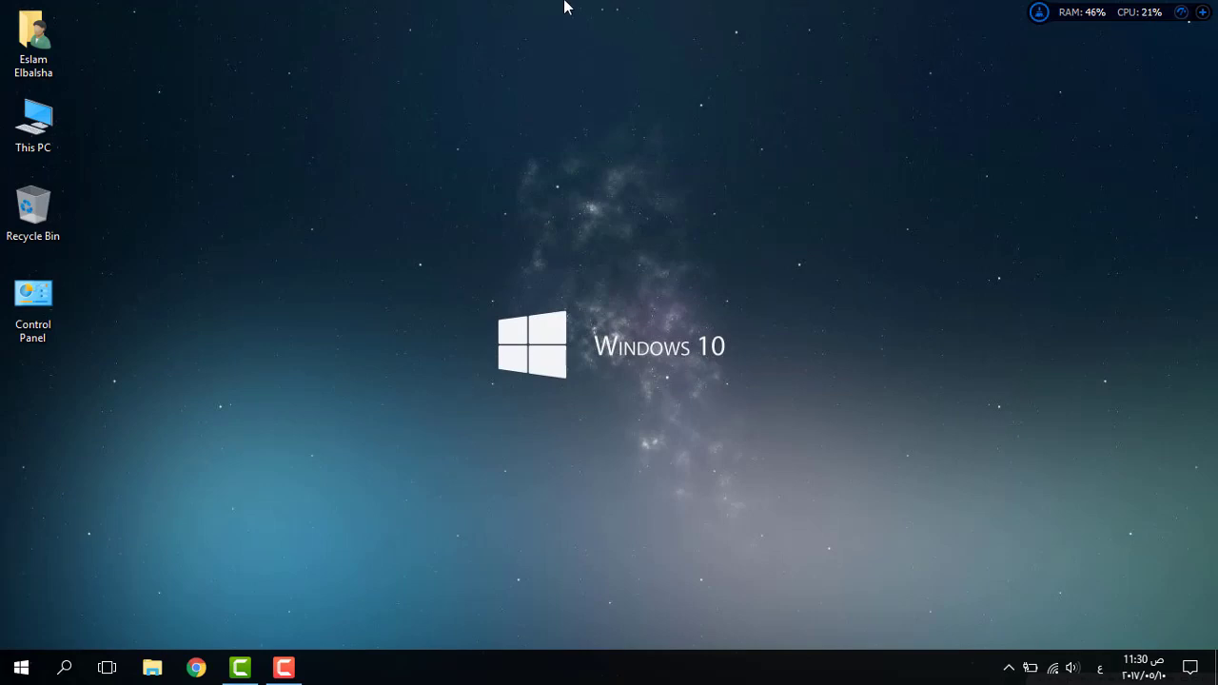
pyautogui.rightClick(472, 17)
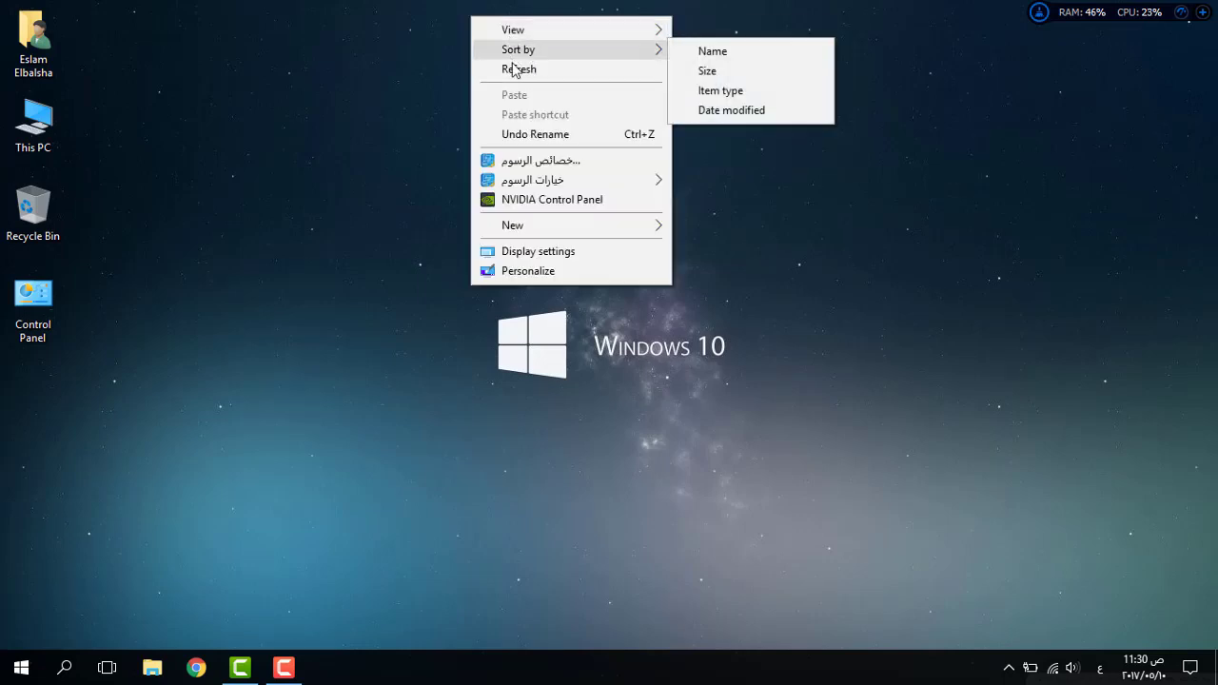
pyautogui.click(512, 72)
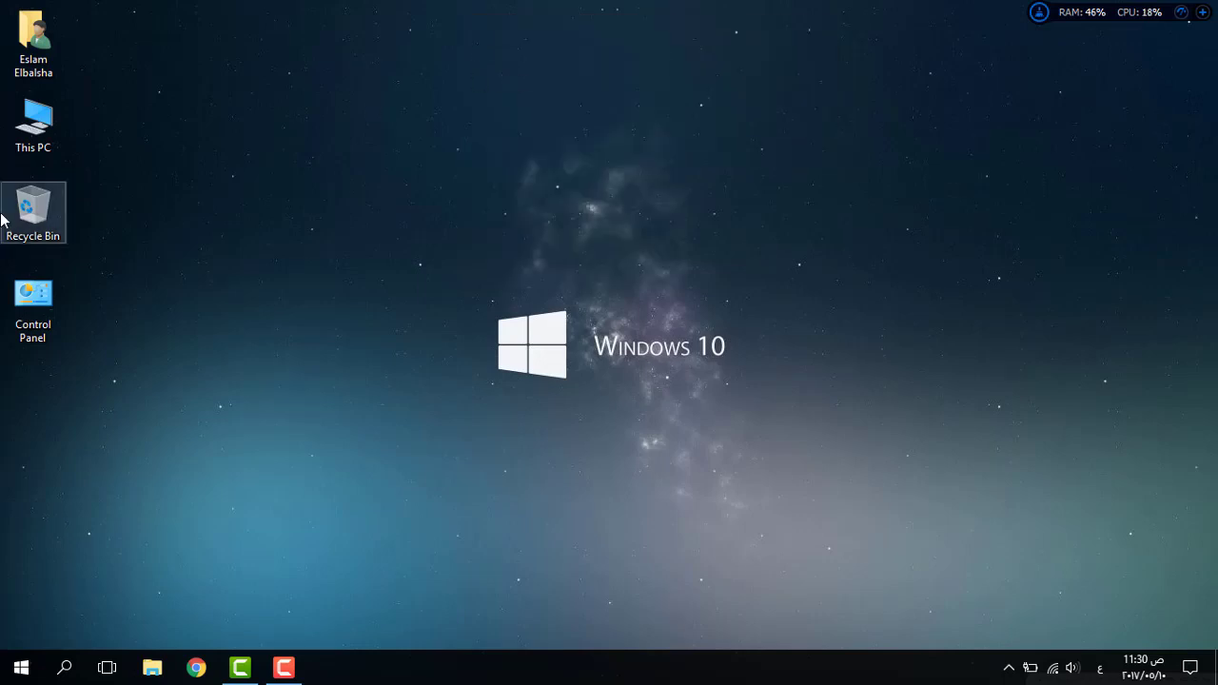
# Open the properties of Local Disk (C:) from This PC and minimize the file window behind the dialog.
pyautogui.doubleClick(44, 147)
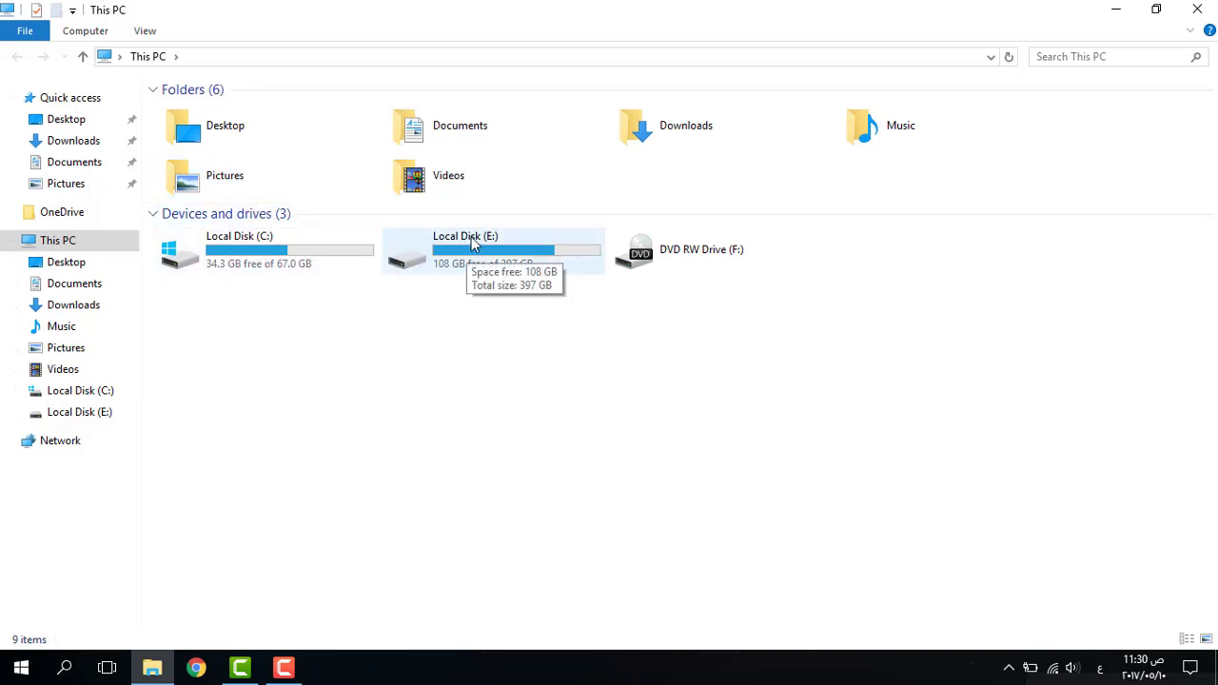
pyautogui.click(261, 262)
pyautogui.rightClick(259, 255)
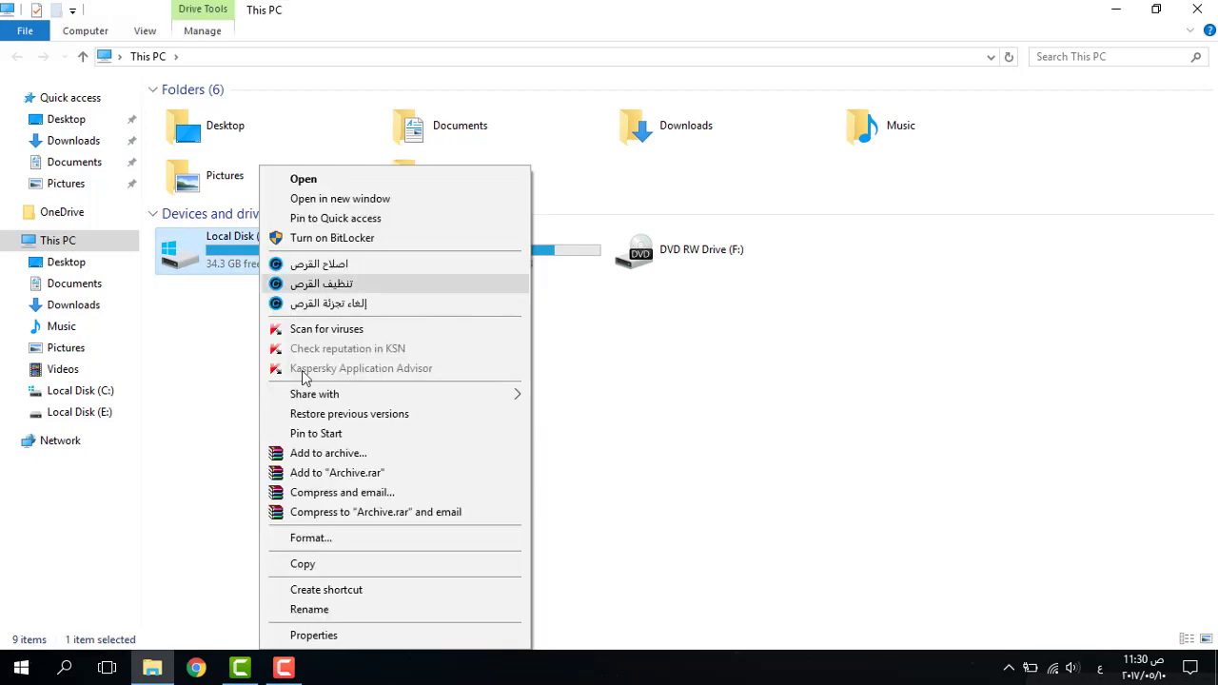
pyautogui.click(370, 638)
pyautogui.click(1089, 12)
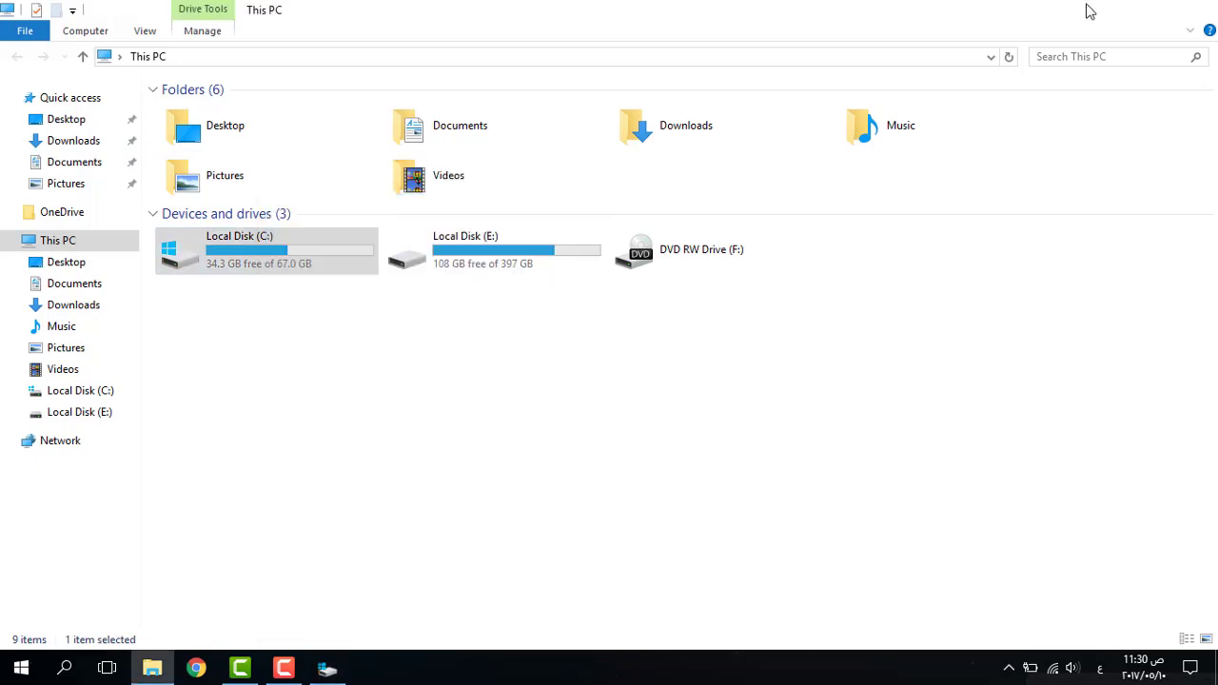
pyautogui.click(1090, 11)
pyautogui.moveTo(470, 201); pyautogui.dragTo(492, 127)
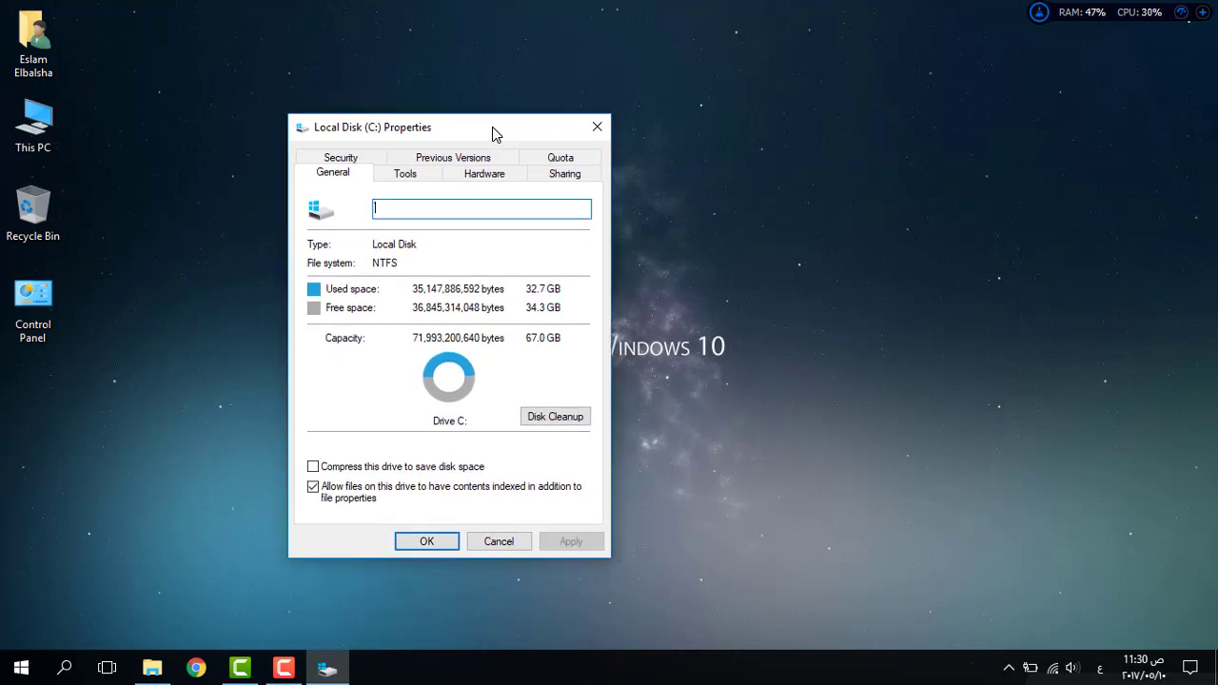
# Start an error-checking scan of Local Disk (C:) and move the scan window beside the properties dialog.
pyautogui.click(412, 179)
pyautogui.click(518, 261)
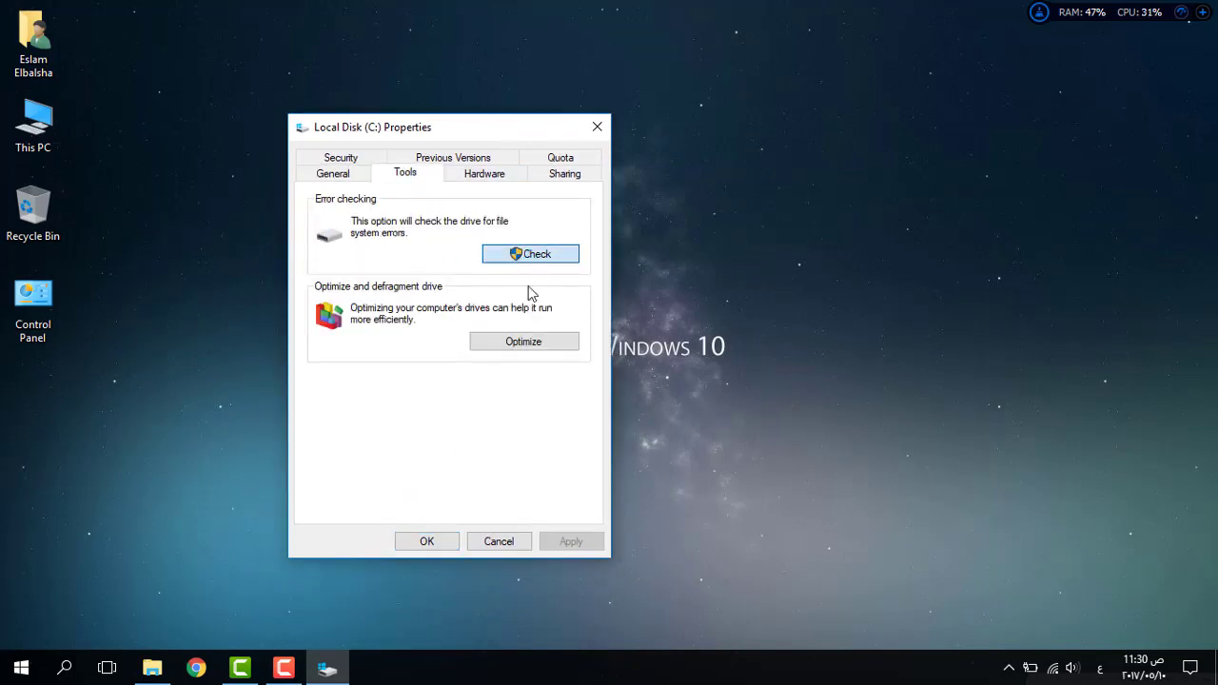
pyautogui.click(481, 312)
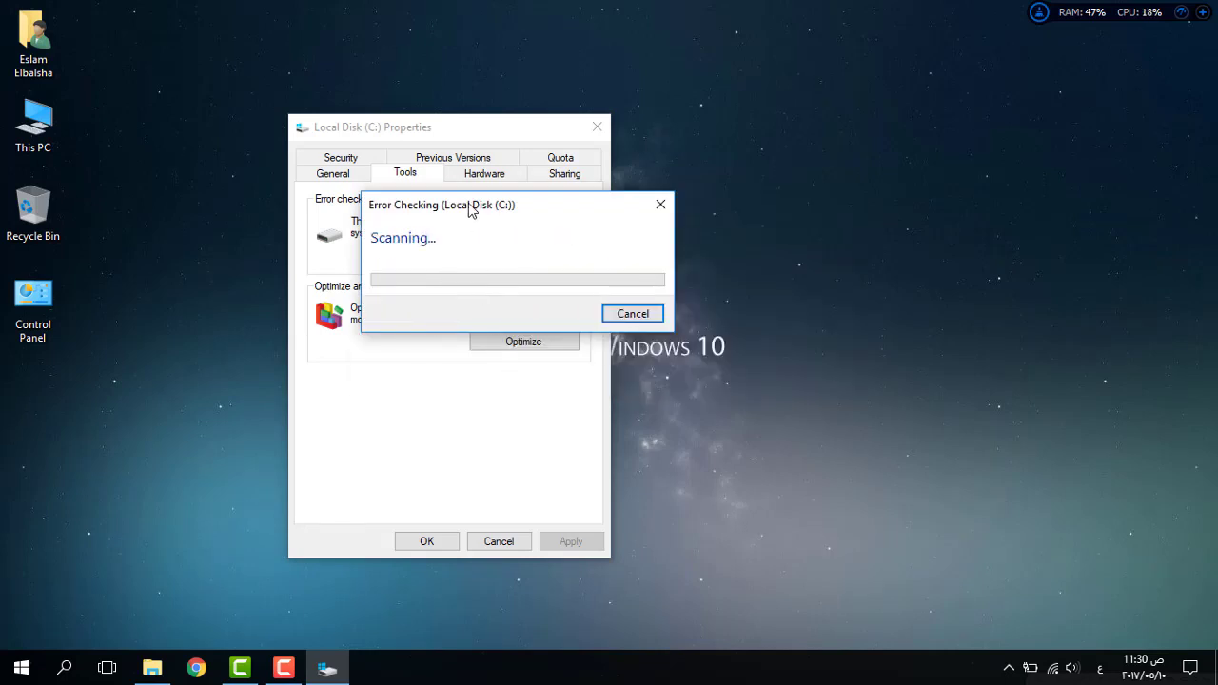
pyautogui.moveTo(470, 207); pyautogui.dragTo(726, 130)
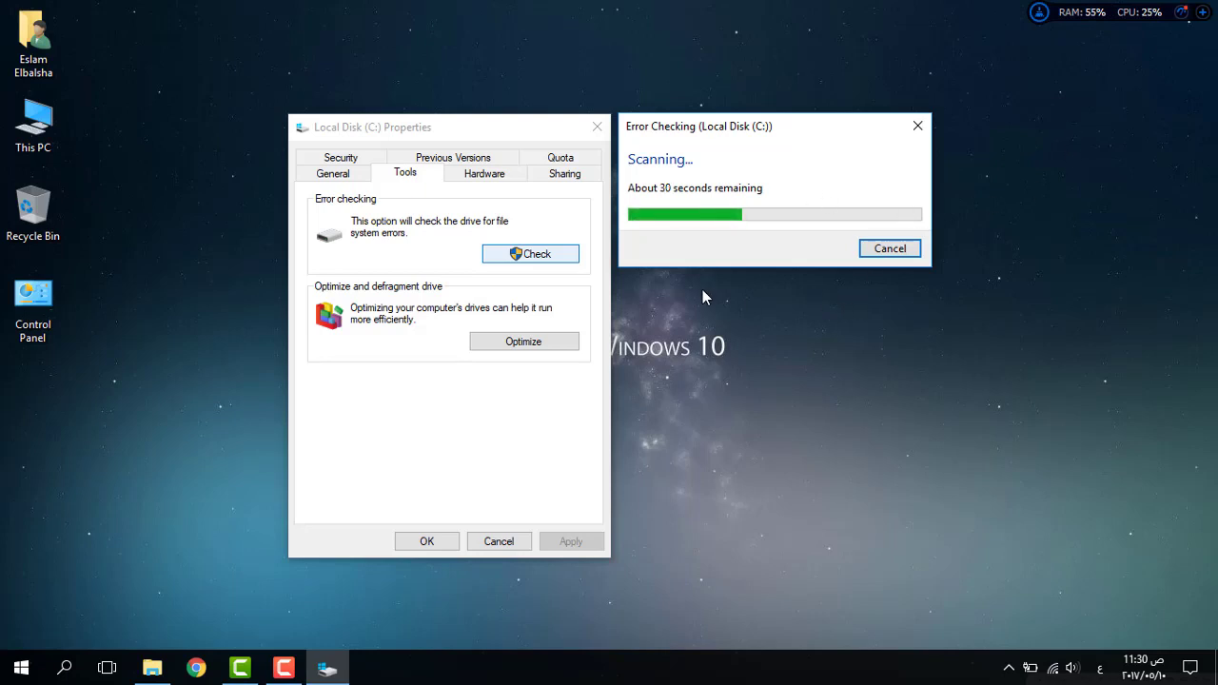
pyautogui.press('super')
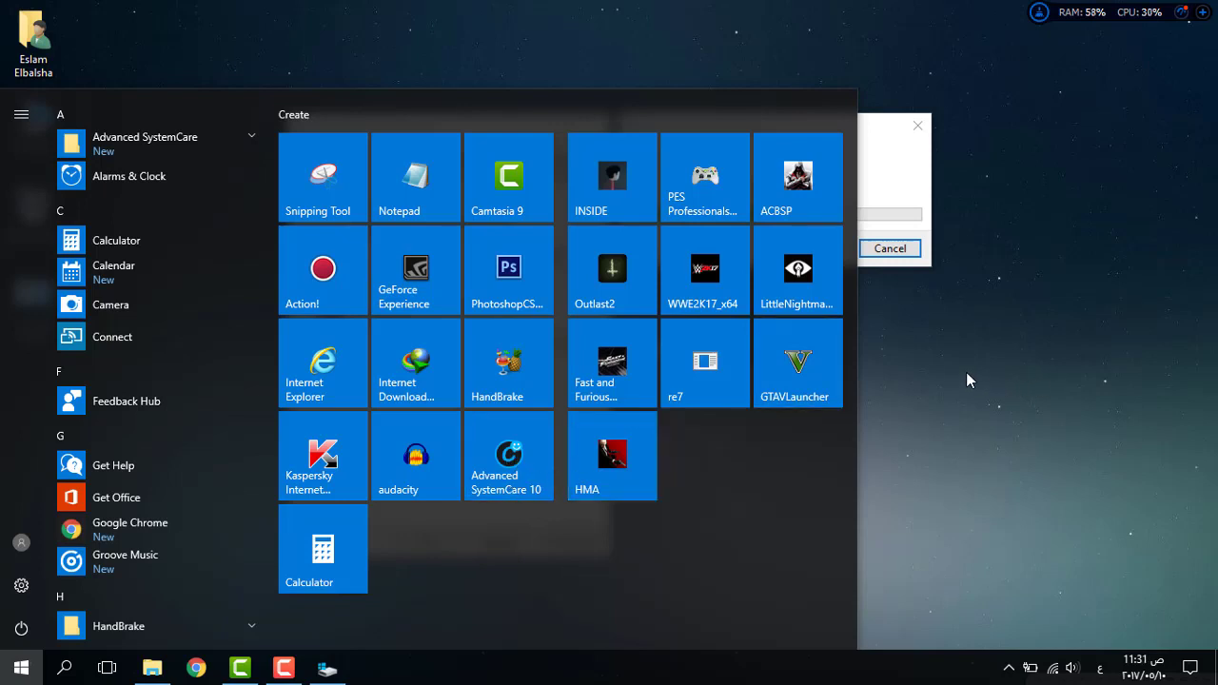
pyautogui.click(1025, 335)
pyautogui.rightClick(1024, 335)
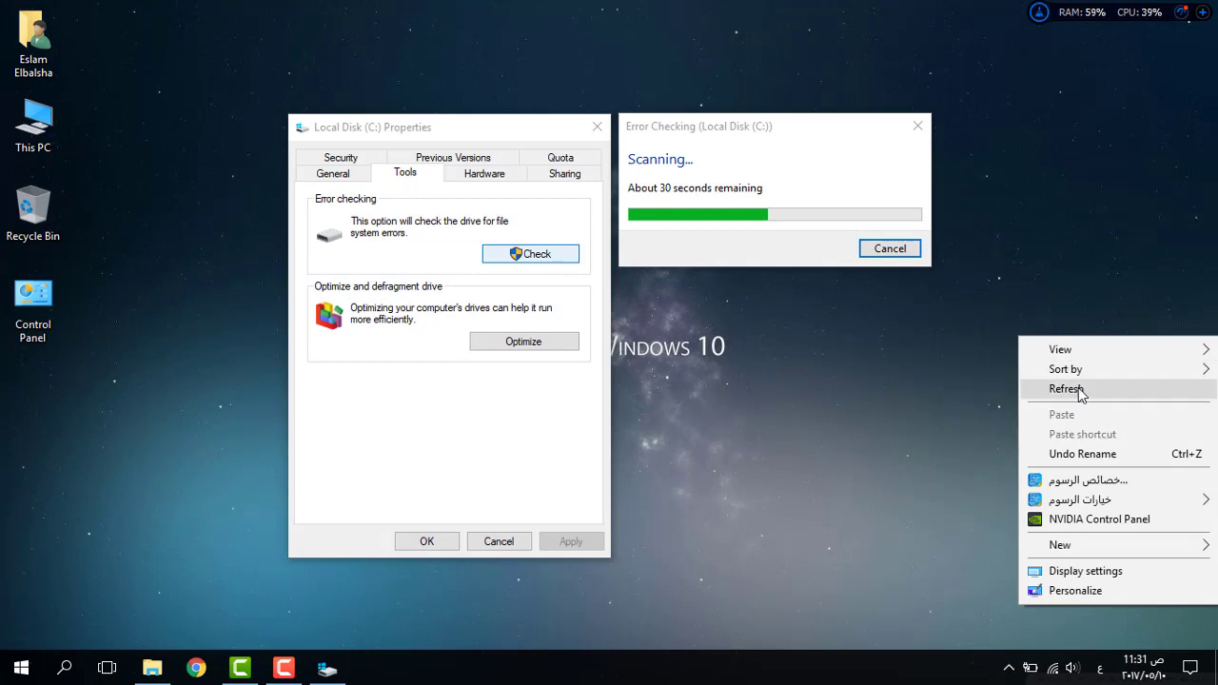
pyautogui.click(1074, 389)
pyautogui.click(795, 261)
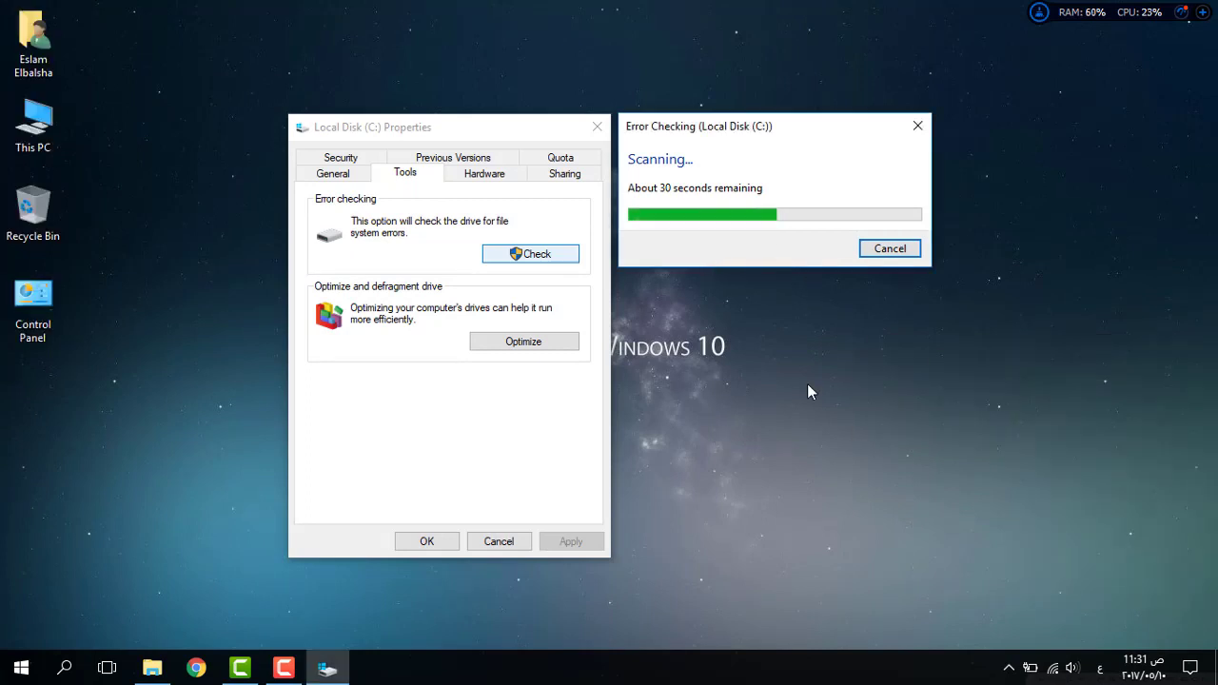
pyautogui.click(21, 668)
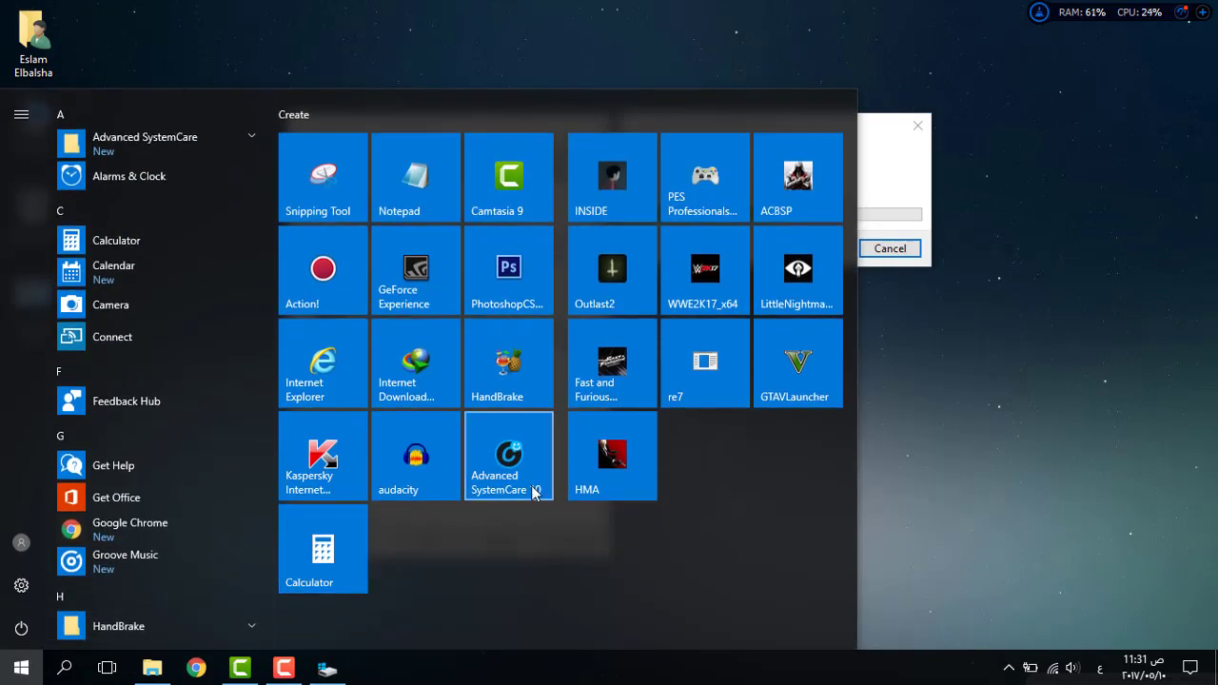
pyautogui.rightClick(990, 267)
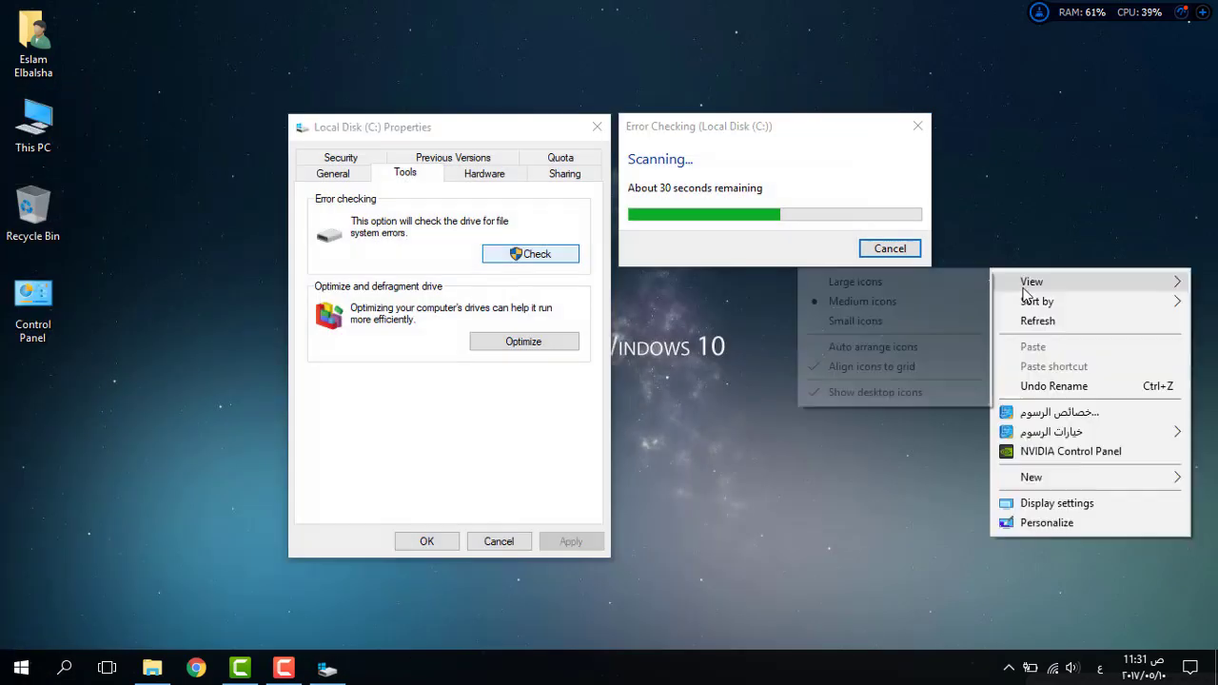
pyautogui.click(1039, 320)
pyautogui.click(724, 241)
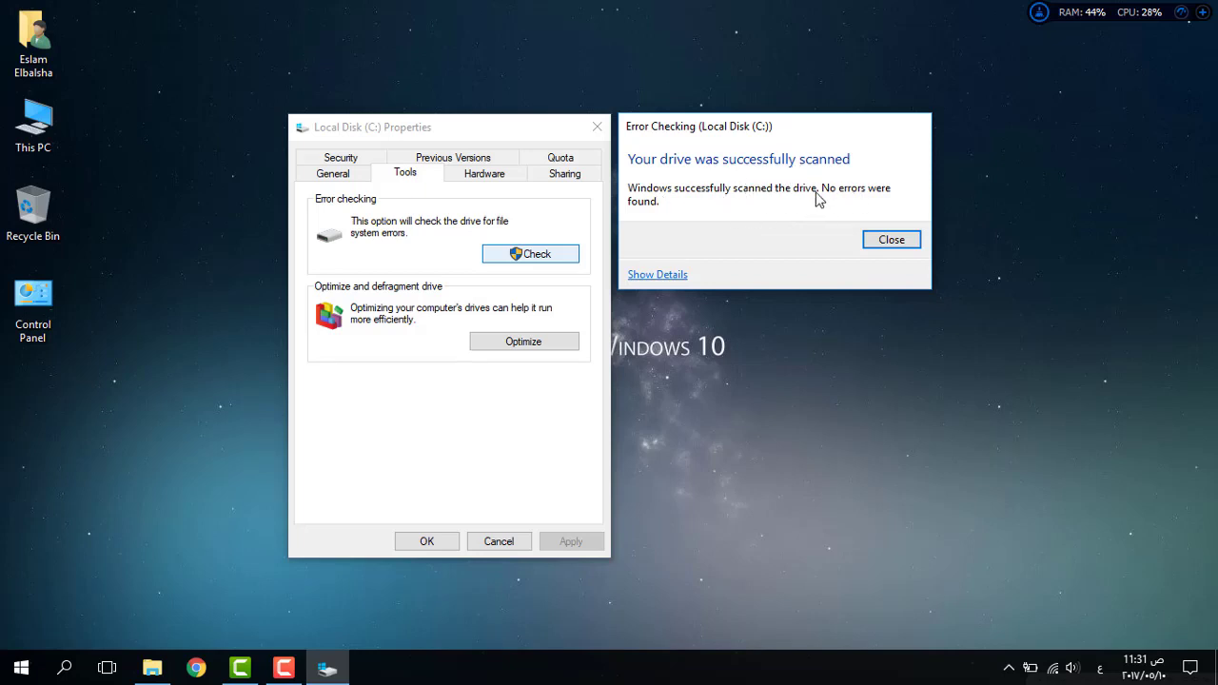
# Close the error-checking report for drive C: and move its properties dialog aside.
pyautogui.click(892, 239)
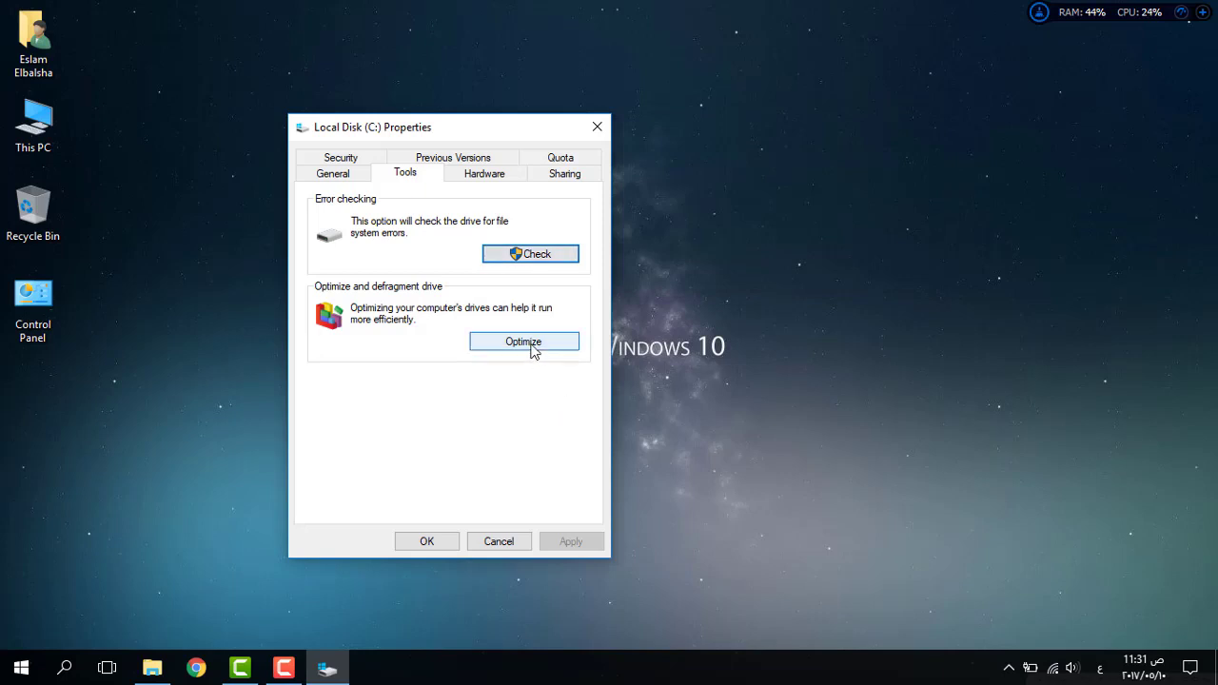
pyautogui.moveTo(450, 131); pyautogui.dragTo(372, 92)
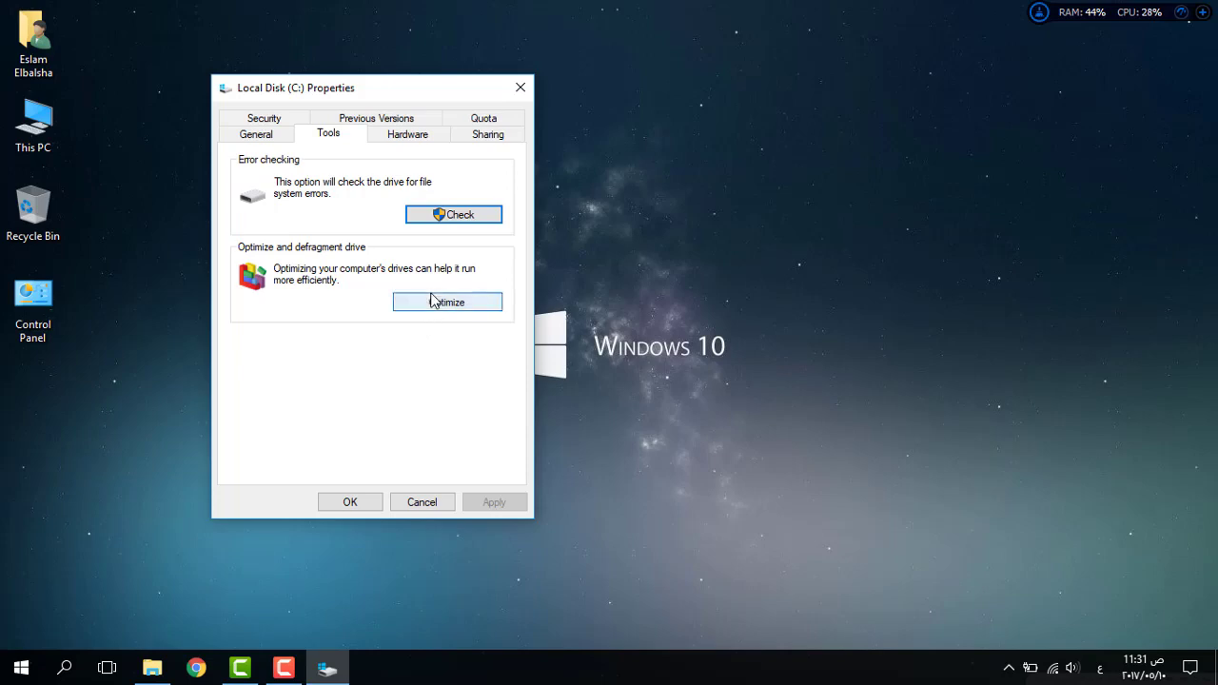
pyautogui.click(21, 667)
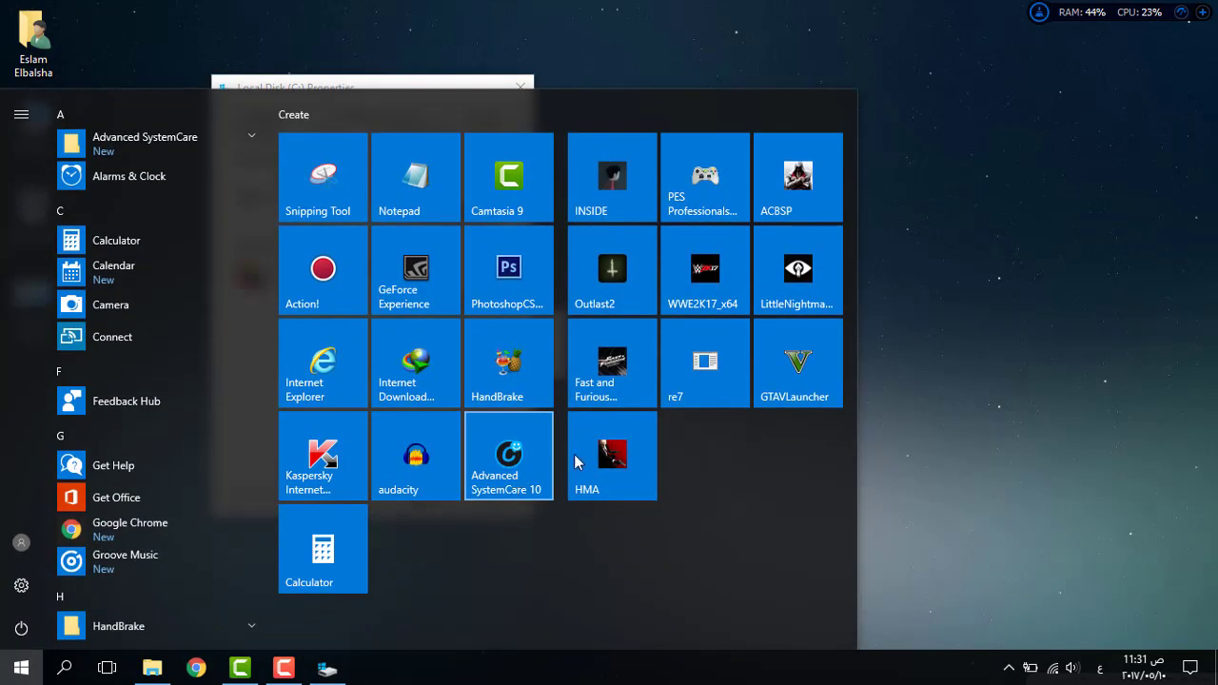
pyautogui.click(670, 377)
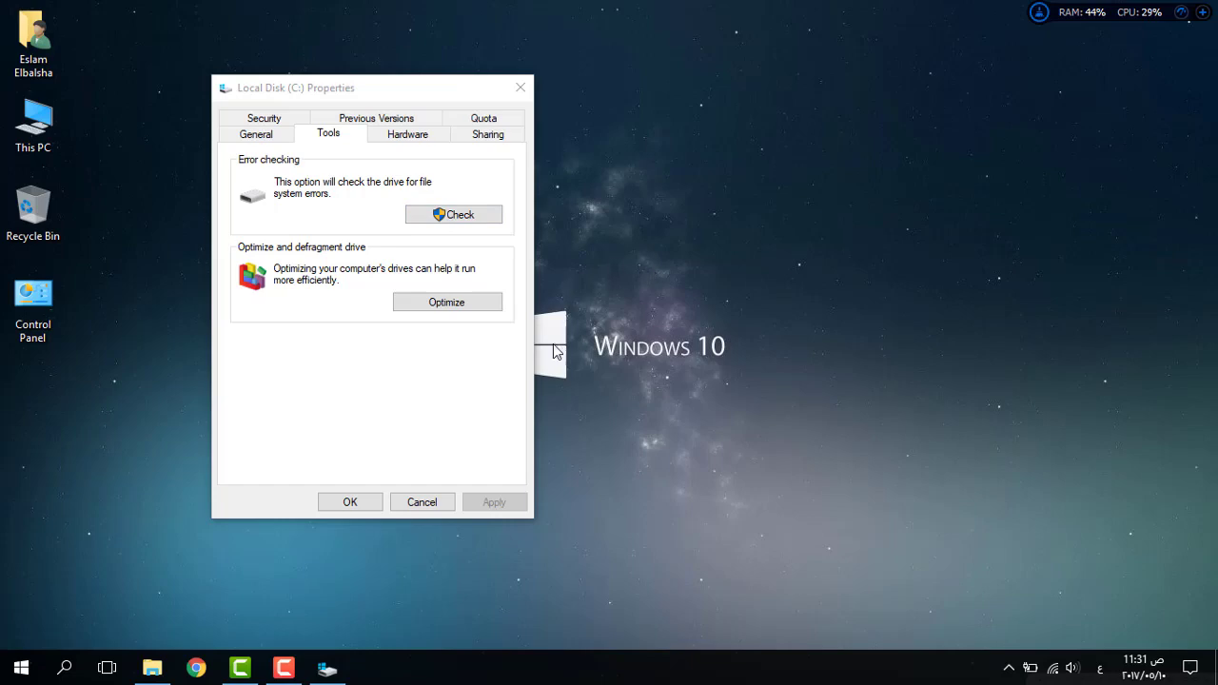
pyautogui.click(21, 668)
pyautogui.click(21, 668)
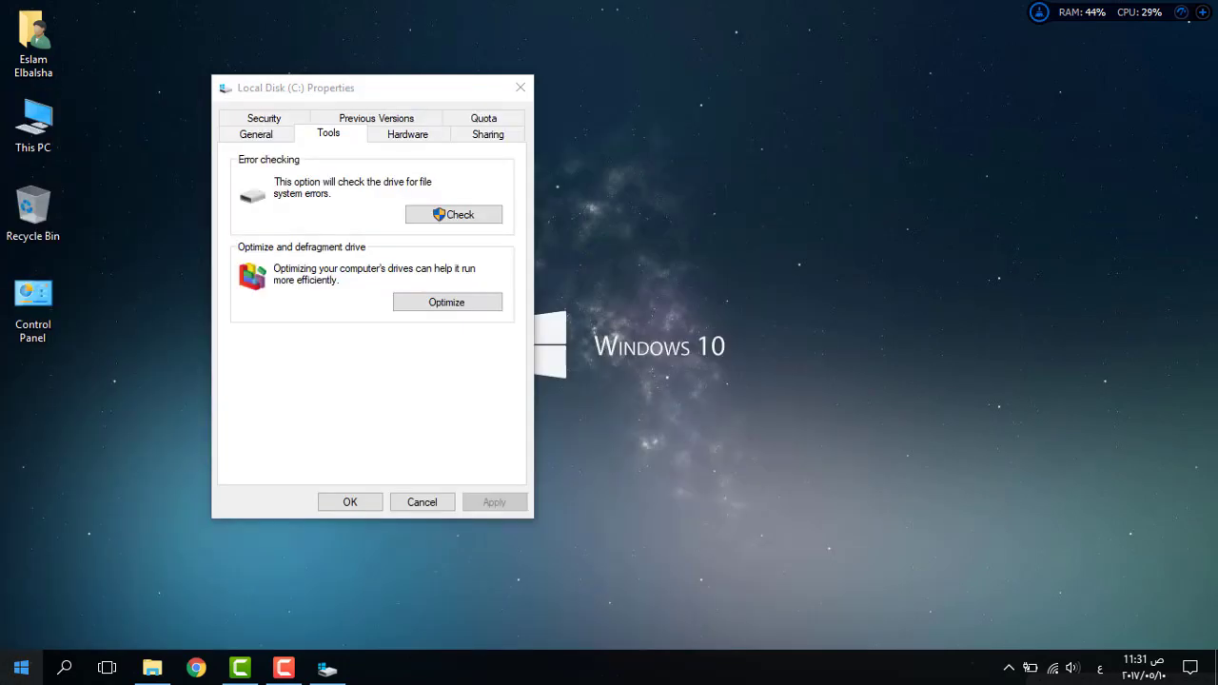
pyautogui.click(395, 420)
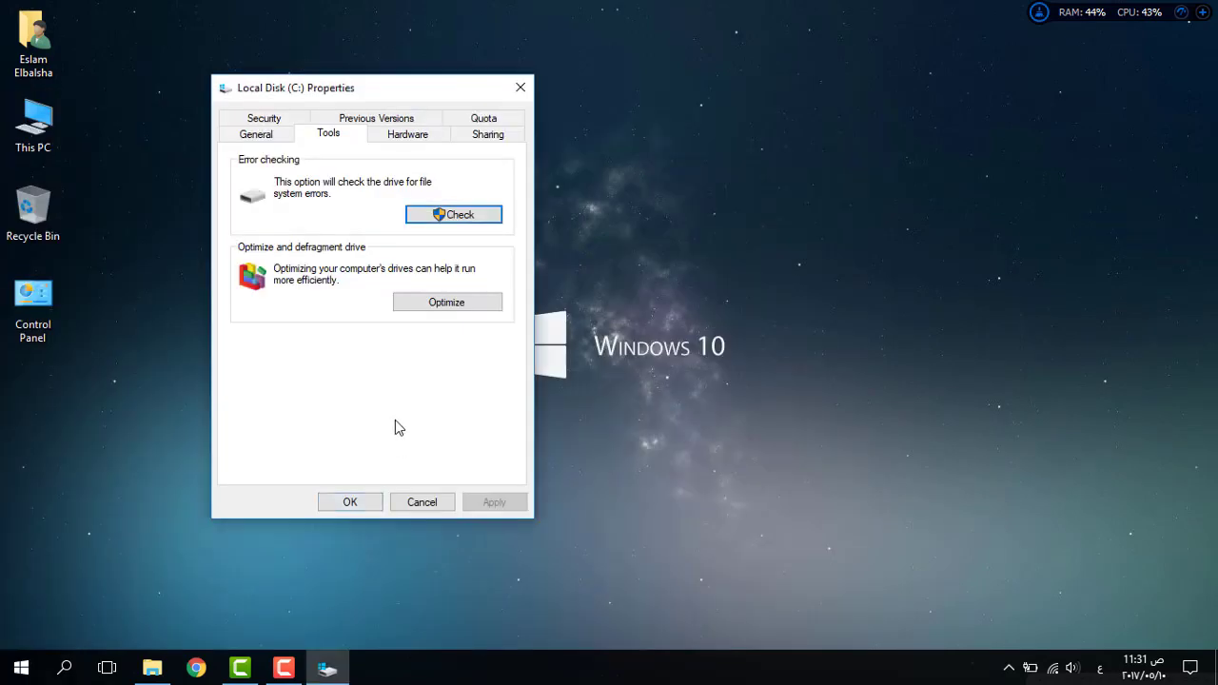
# Optimize Local Disk (C:), then close Advanced SystemCare and the drive's properties.
pyautogui.click(439, 305)
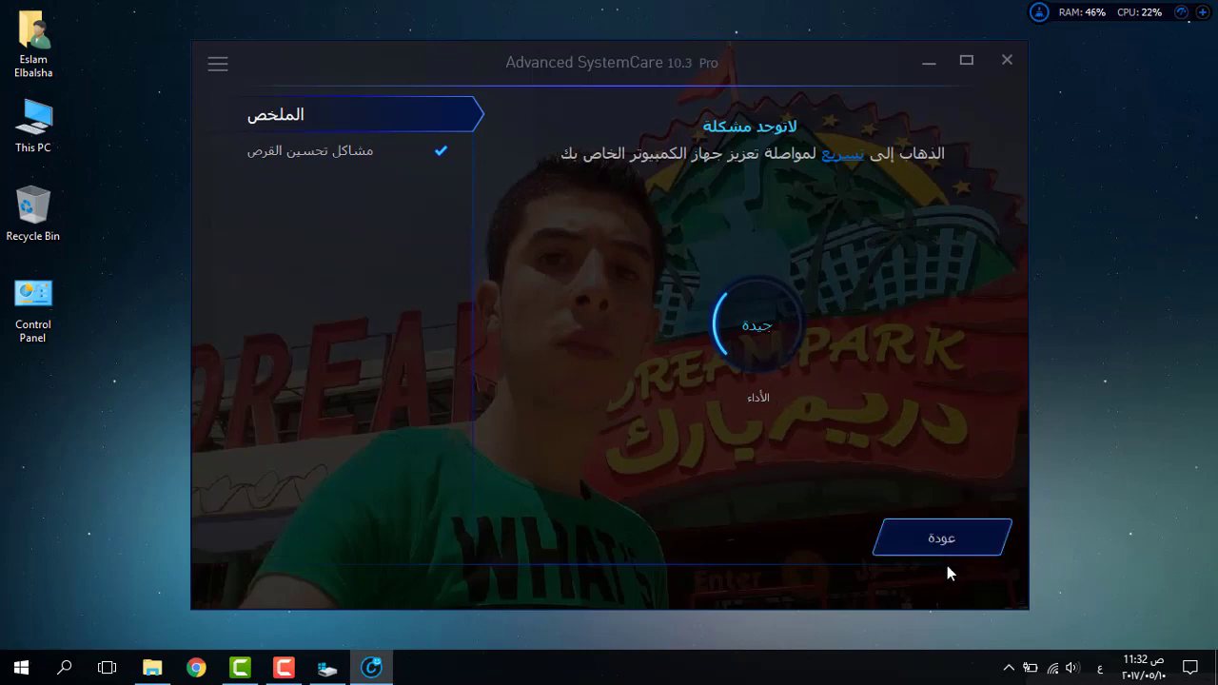
pyautogui.click(880, 539)
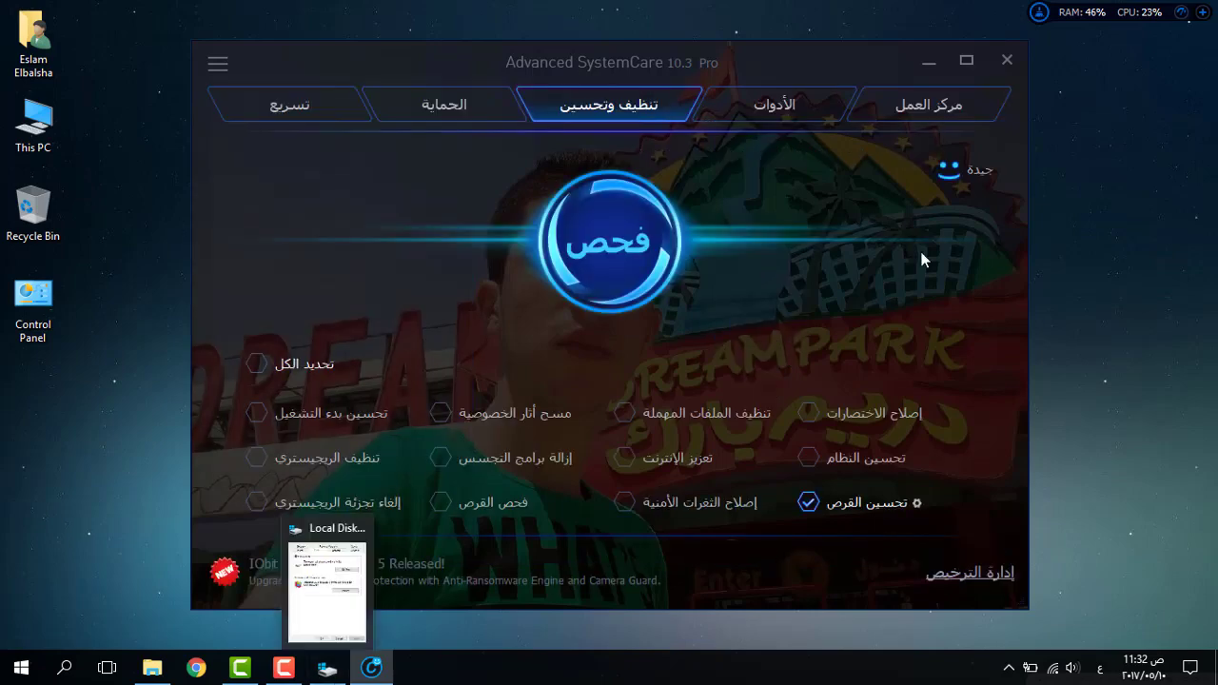
pyautogui.click(1007, 59)
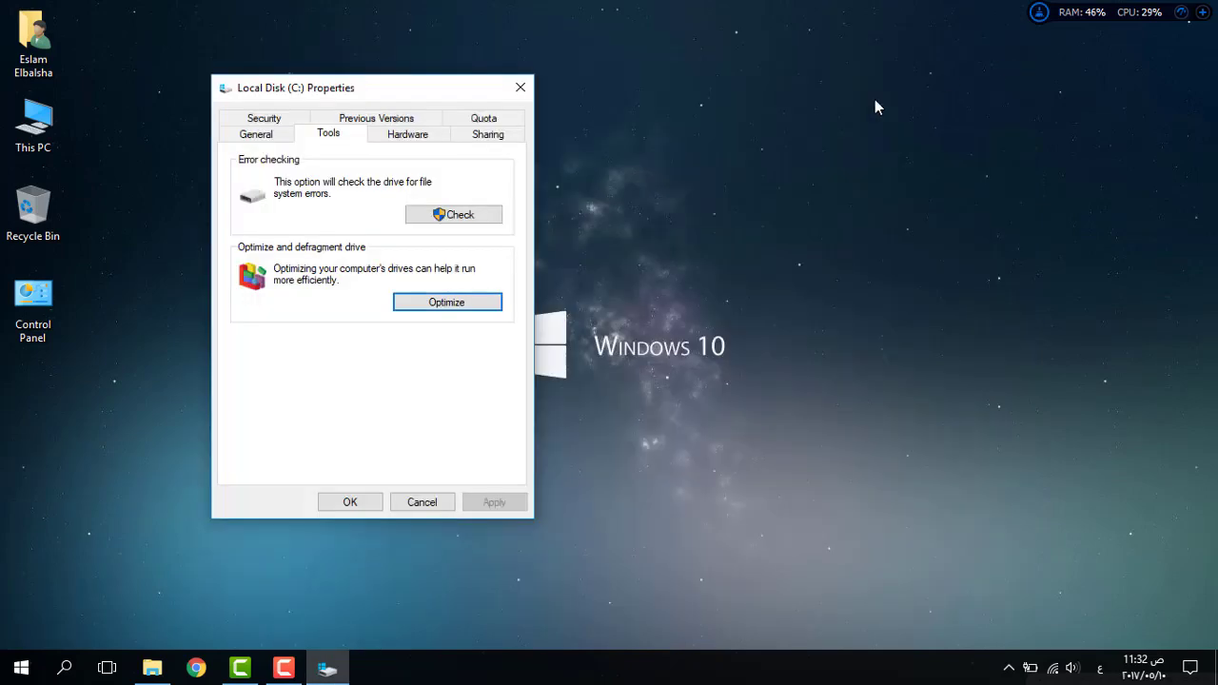
pyautogui.click(424, 501)
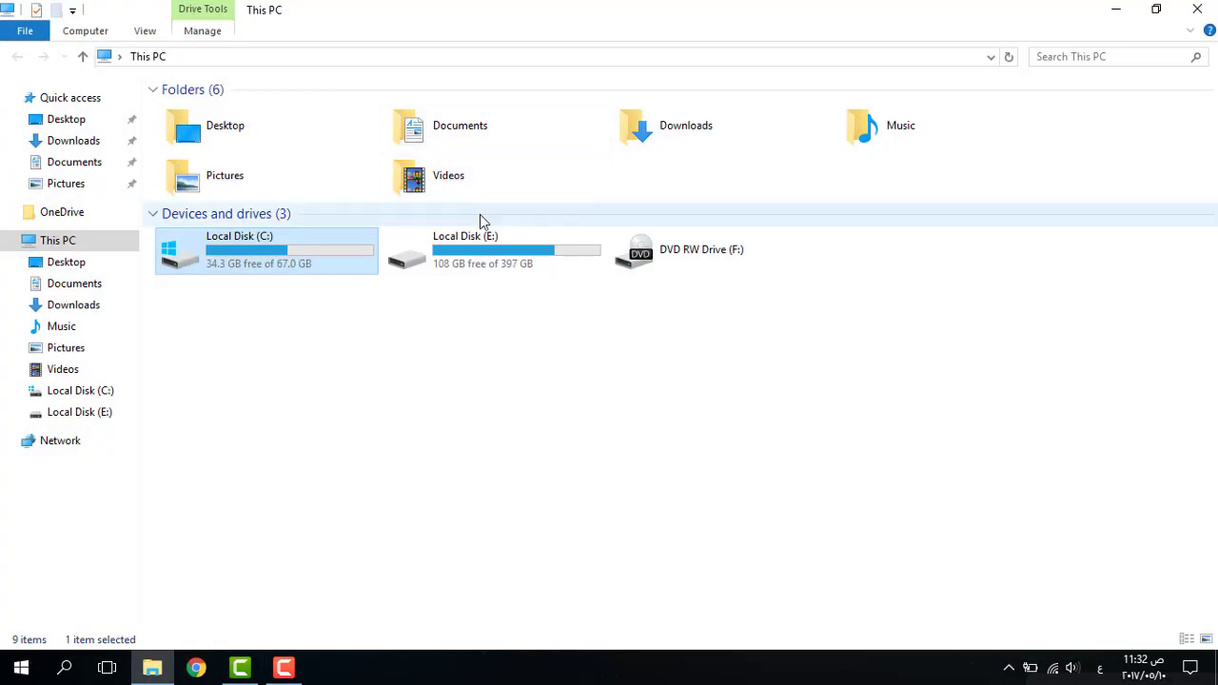
# Open the properties of Local Disk (E:) and run the drive optimization on it.
pyautogui.rightClick(474, 256)
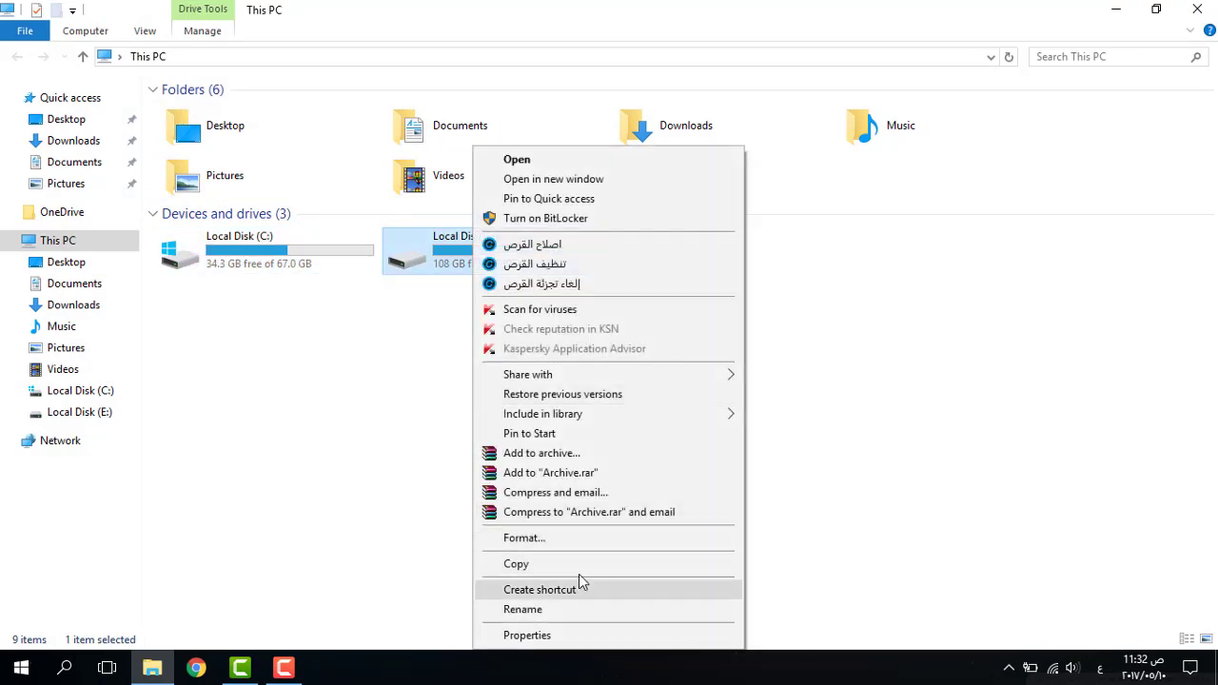
pyautogui.click(565, 635)
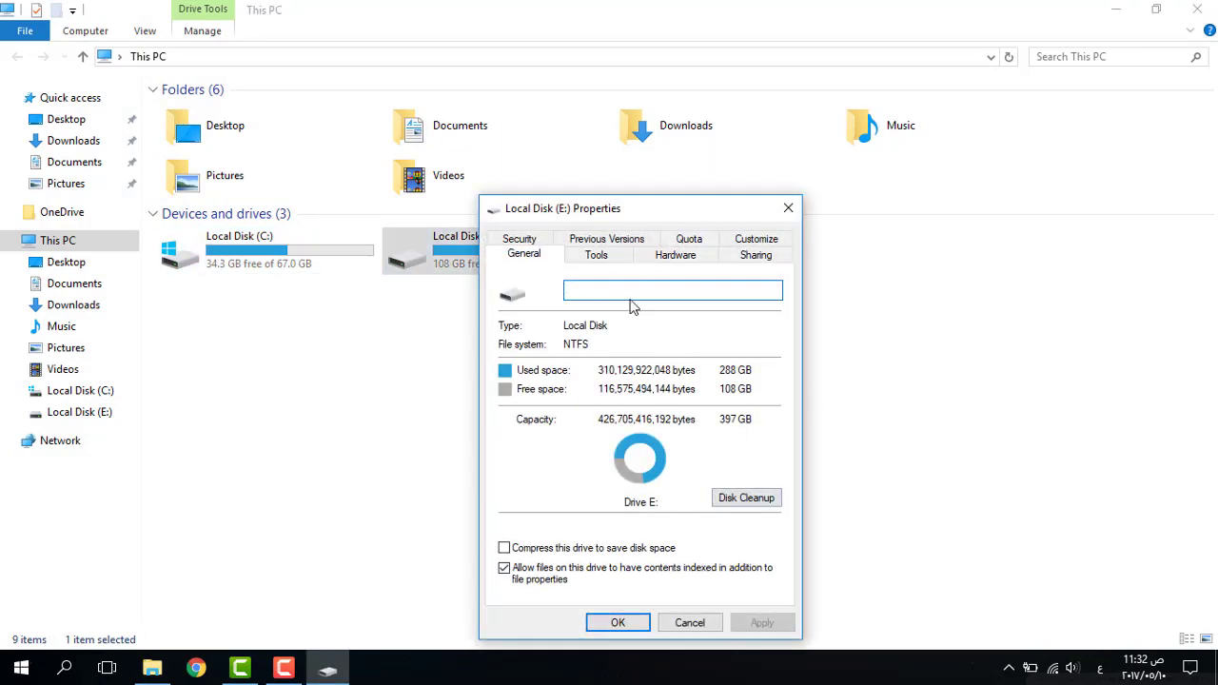
pyautogui.click(619, 262)
pyautogui.click(701, 429)
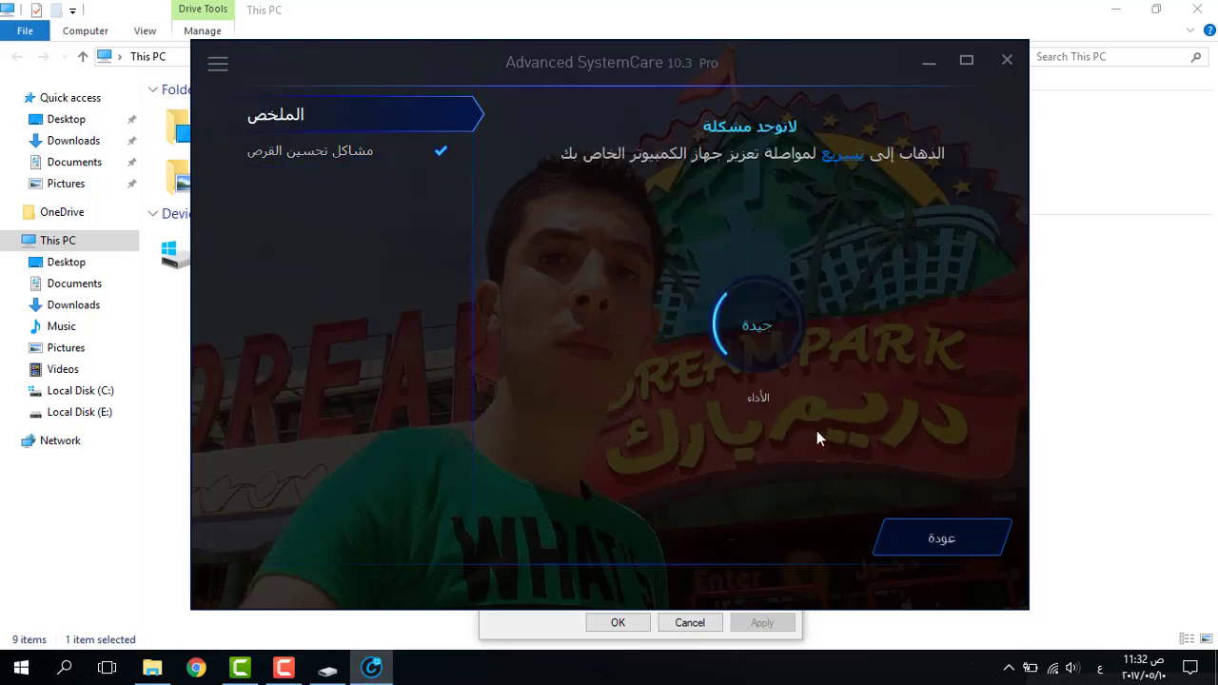
# Close Advanced SystemCare, the Local Disk (E:) properties and the This PC window.
pyautogui.click(946, 537)
pyautogui.click(1007, 60)
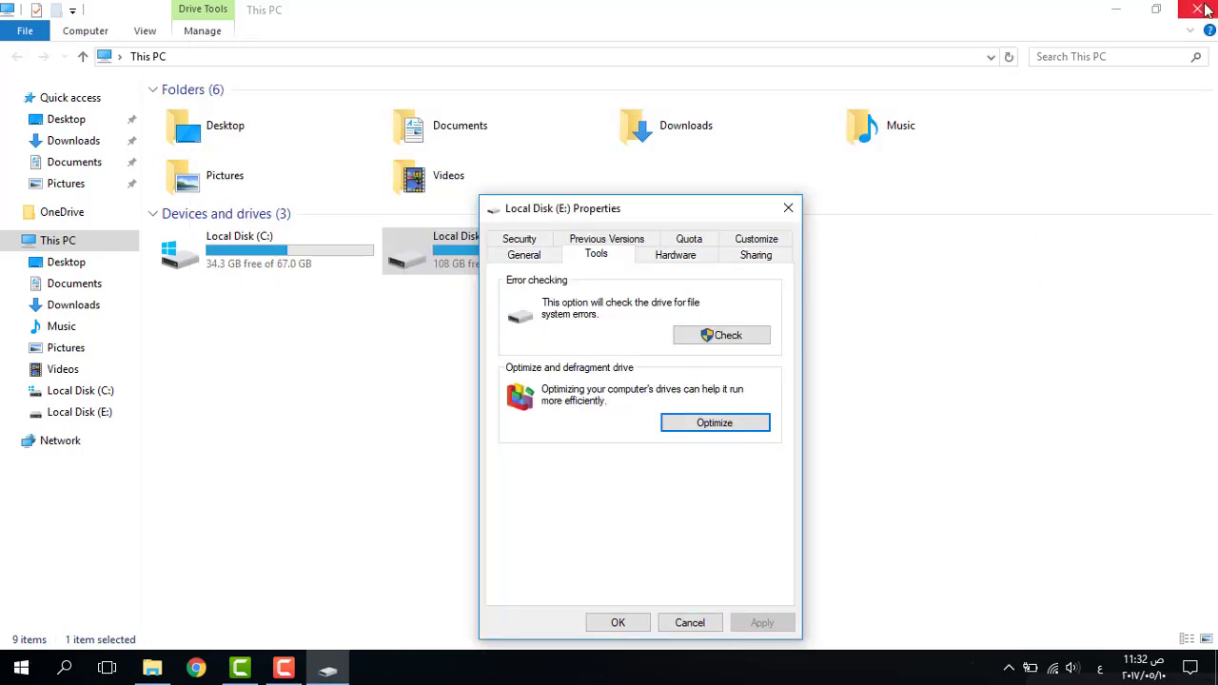
pyautogui.click(788, 209)
pyautogui.click(1197, 9)
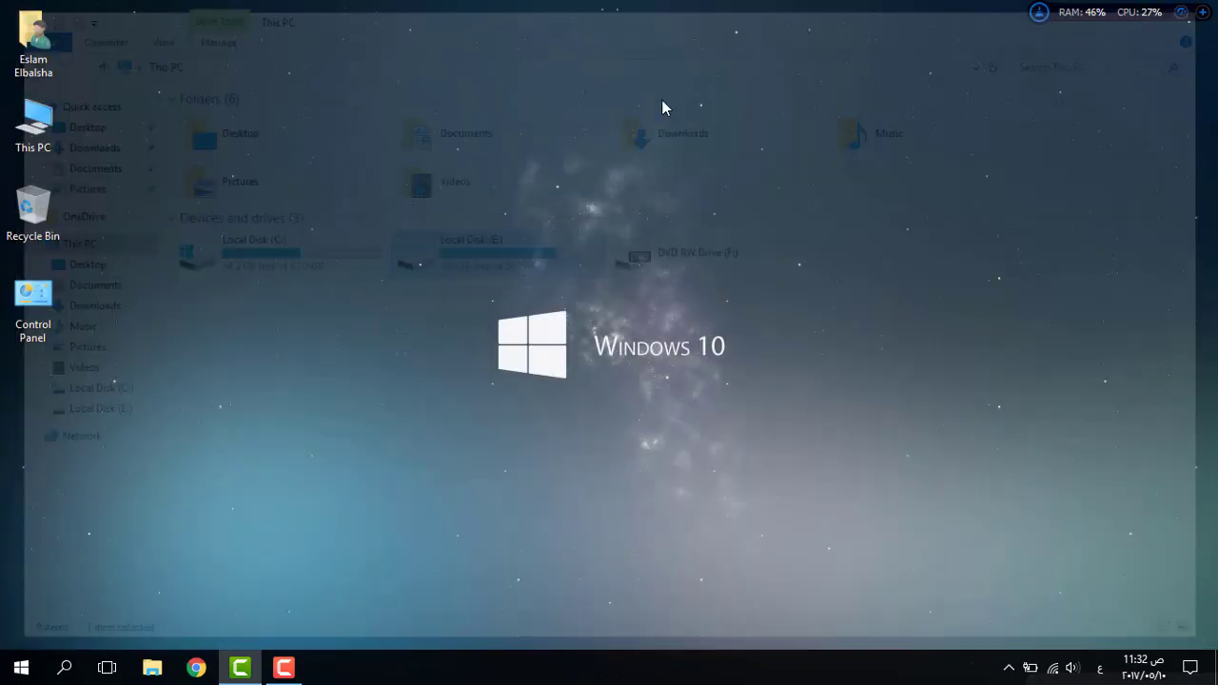
# Refresh the desktop, then open Task Manager and move its window slightly.
pyautogui.rightClick(657, 101)
pyautogui.click(705, 152)
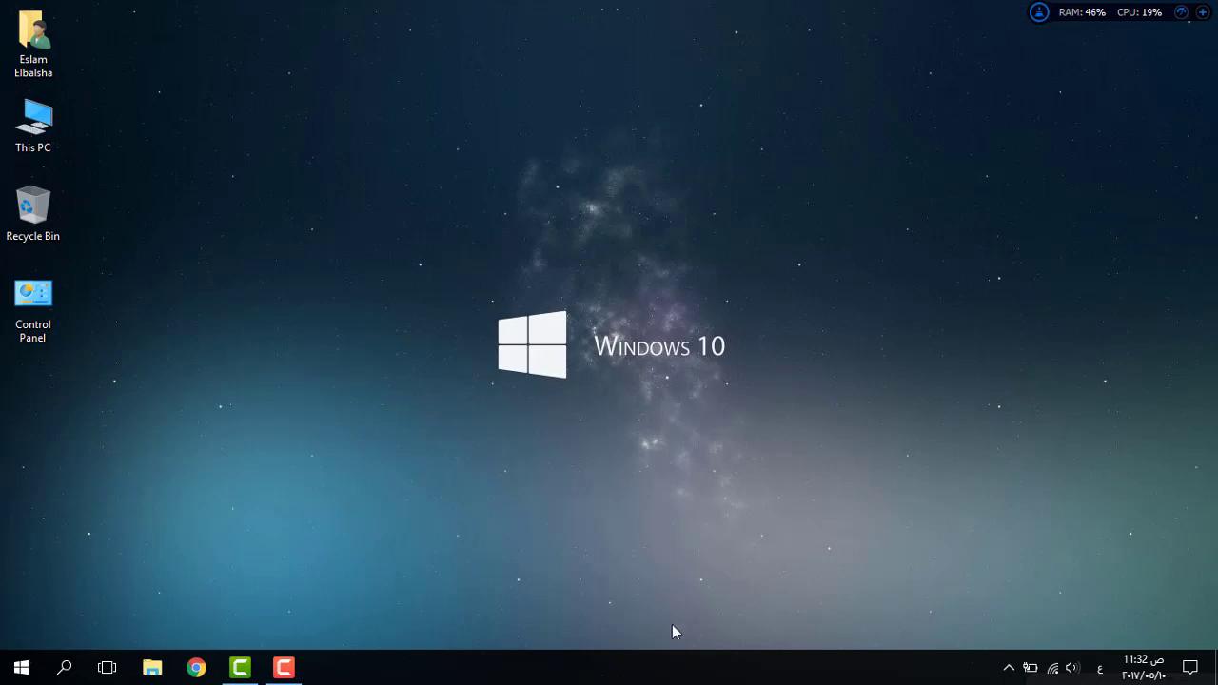
pyautogui.rightClick(575, 658)
pyautogui.click(641, 567)
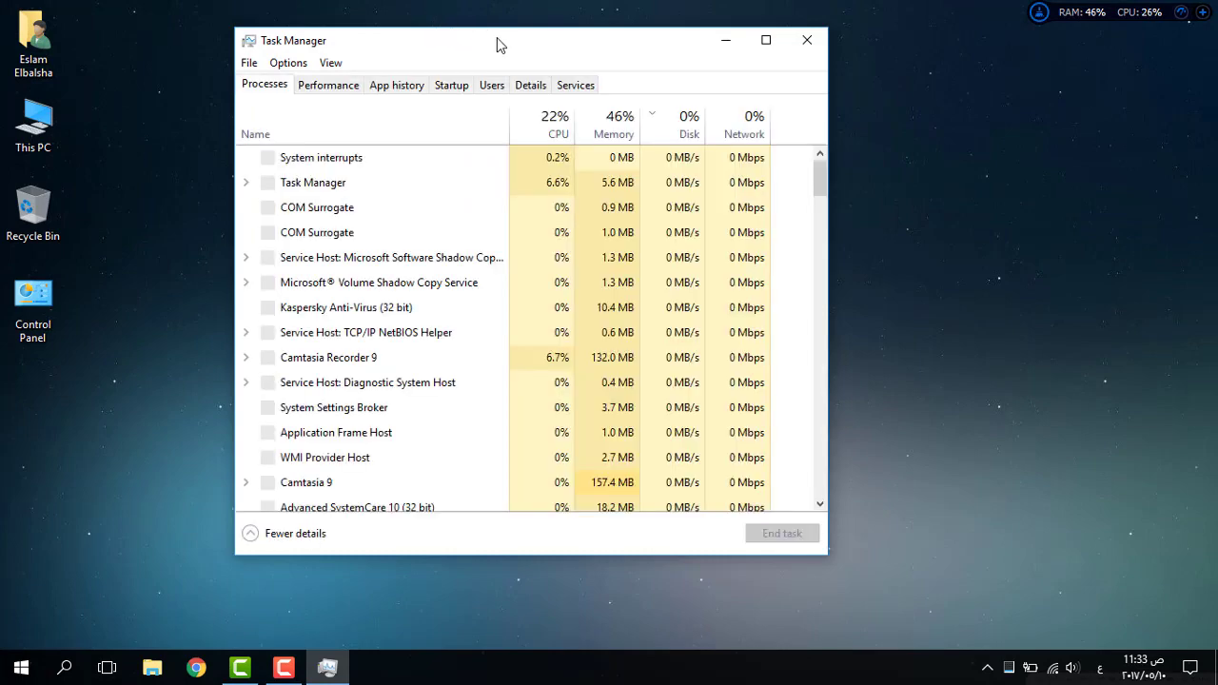
pyautogui.moveTo(496, 45); pyautogui.dragTo(512, 59)
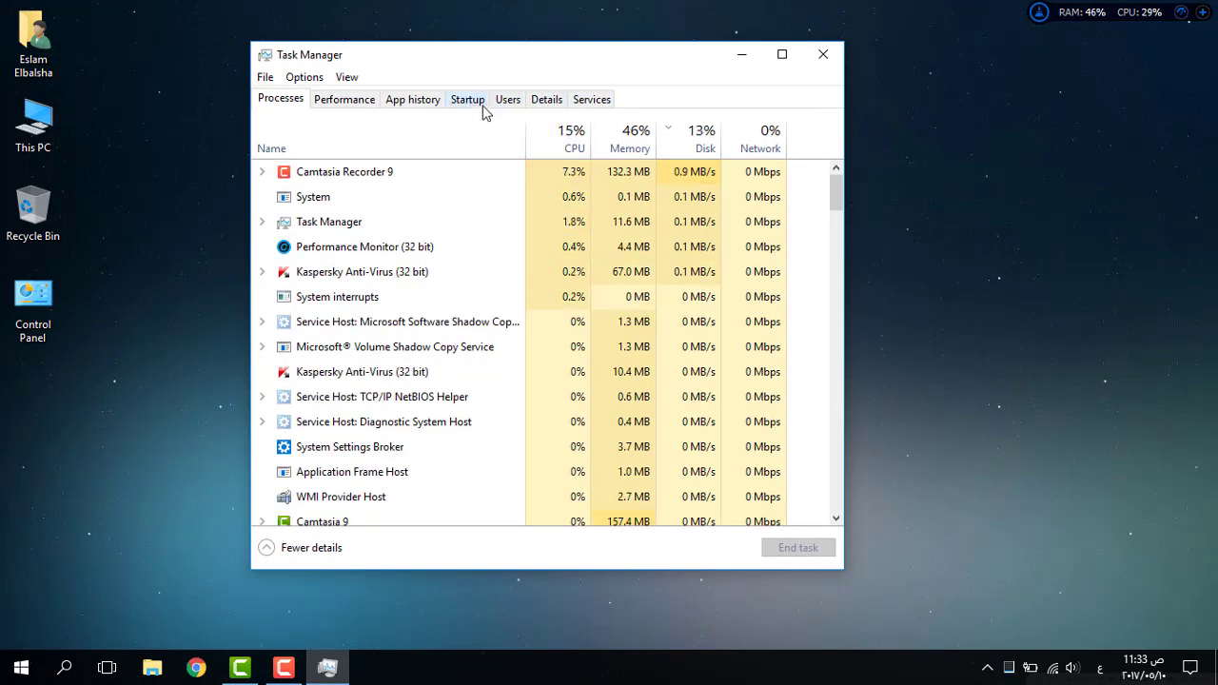
# Show the list of startup programs in Task Manager.
pyautogui.click(21, 667)
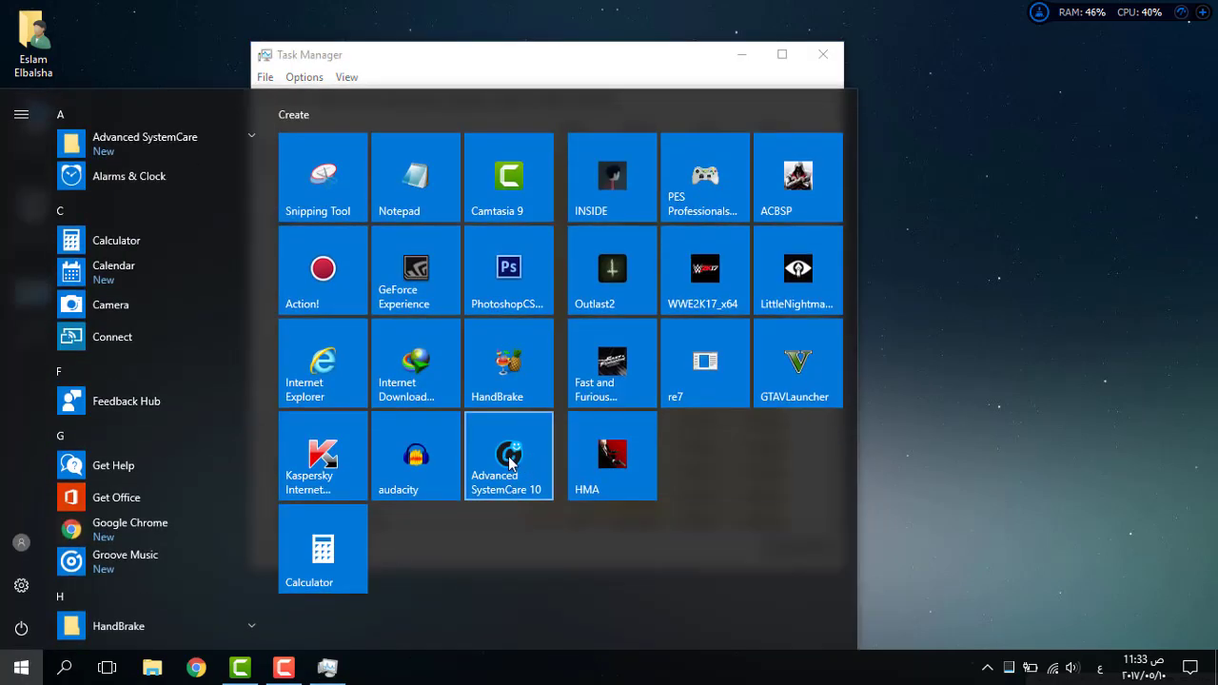
pyautogui.click(956, 378)
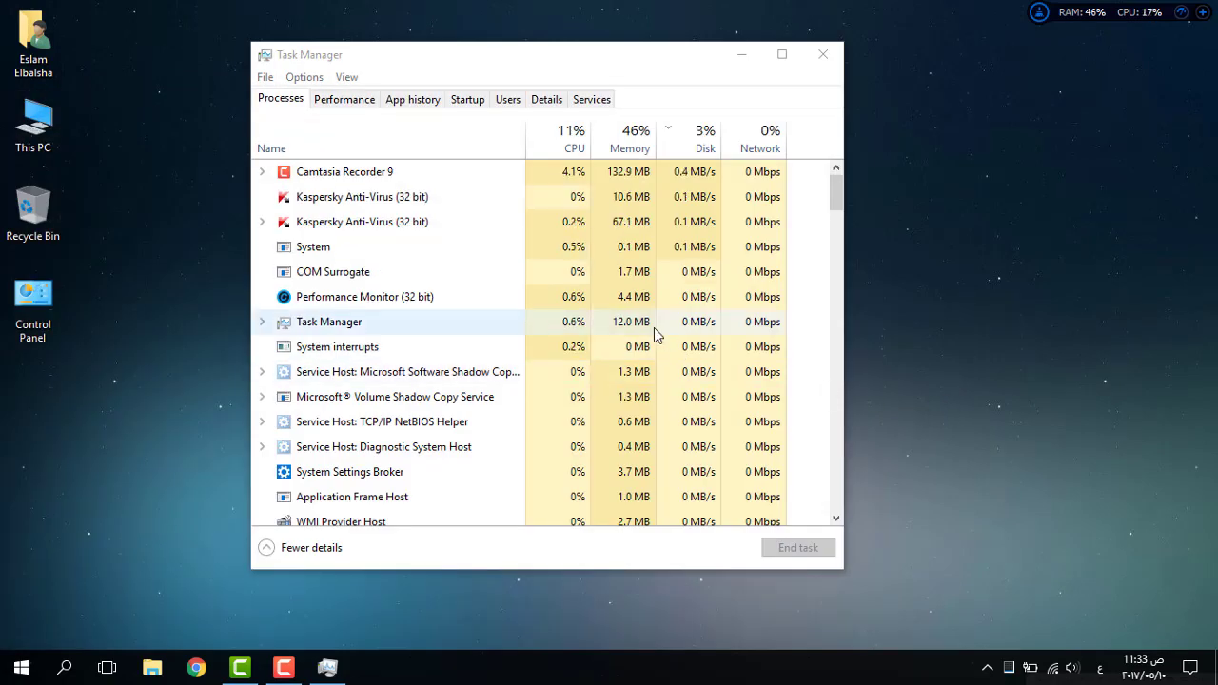
pyautogui.click(473, 108)
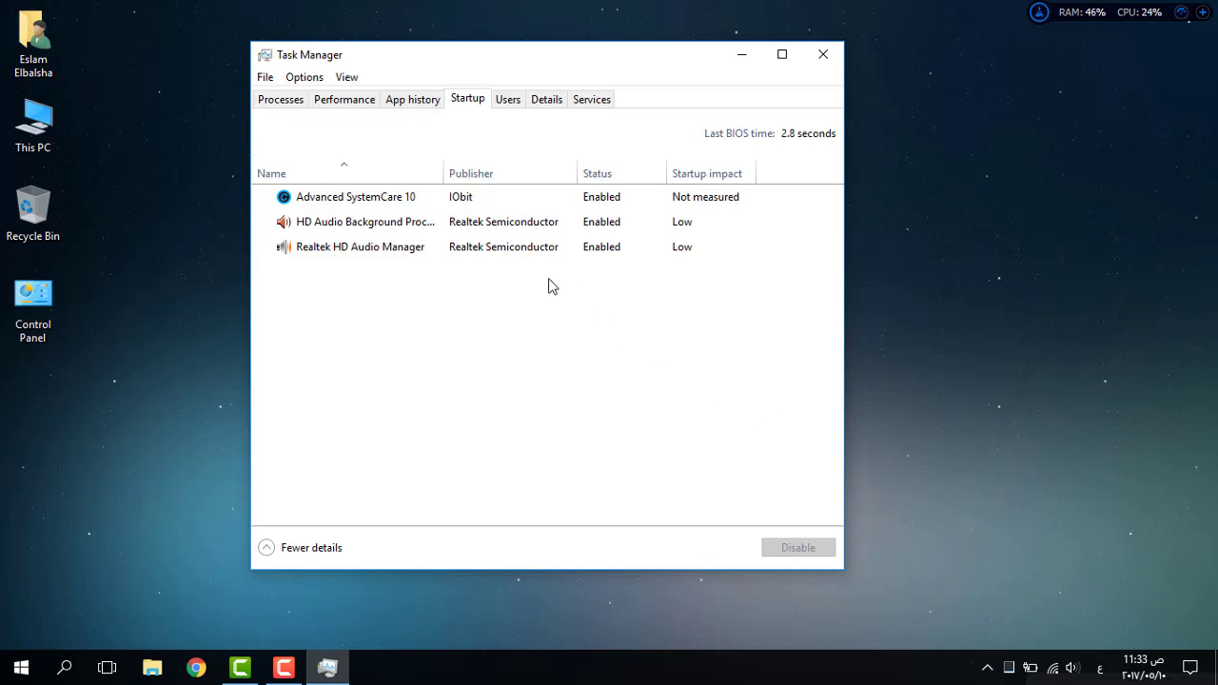
# Look through the running processes in Task Manager, then close it.
pyautogui.click(281, 101)
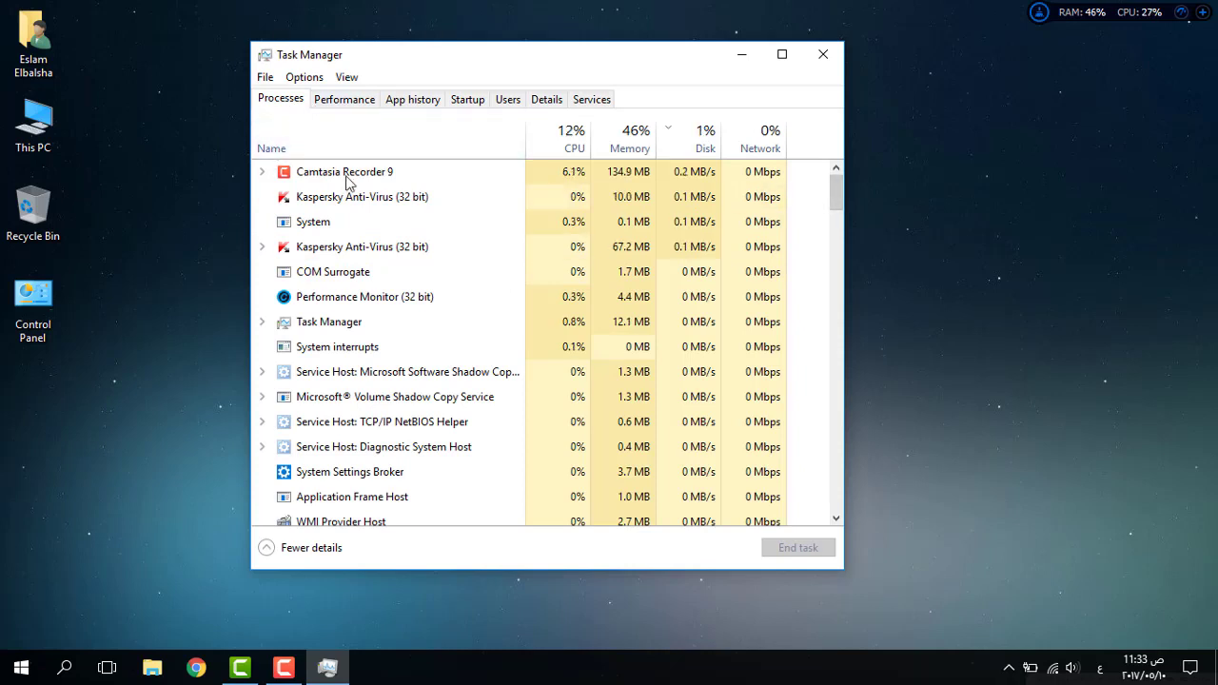
pyautogui.moveTo(828, 204); pyautogui.dragTo(857, 180)
pyautogui.scroll(-3, 576, 333)
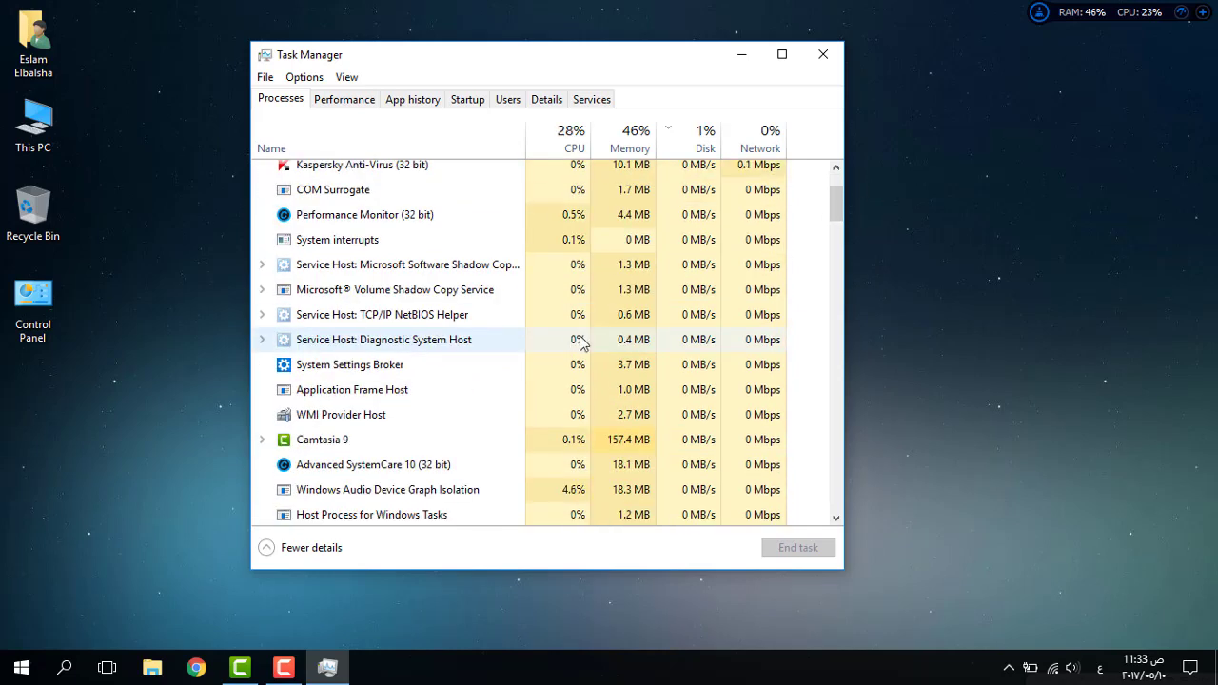
pyautogui.scroll(-2, 616, 362)
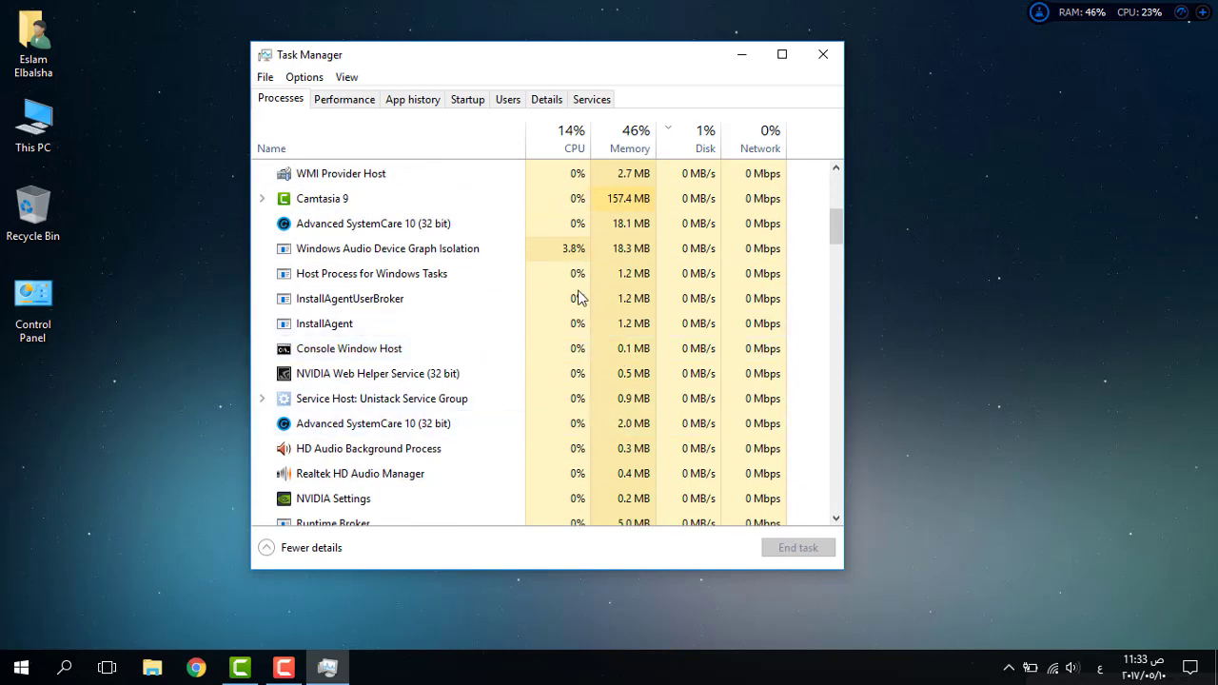
pyautogui.click(823, 54)
# Open the Apps & features page in Windows Settings.
pyautogui.press('super')
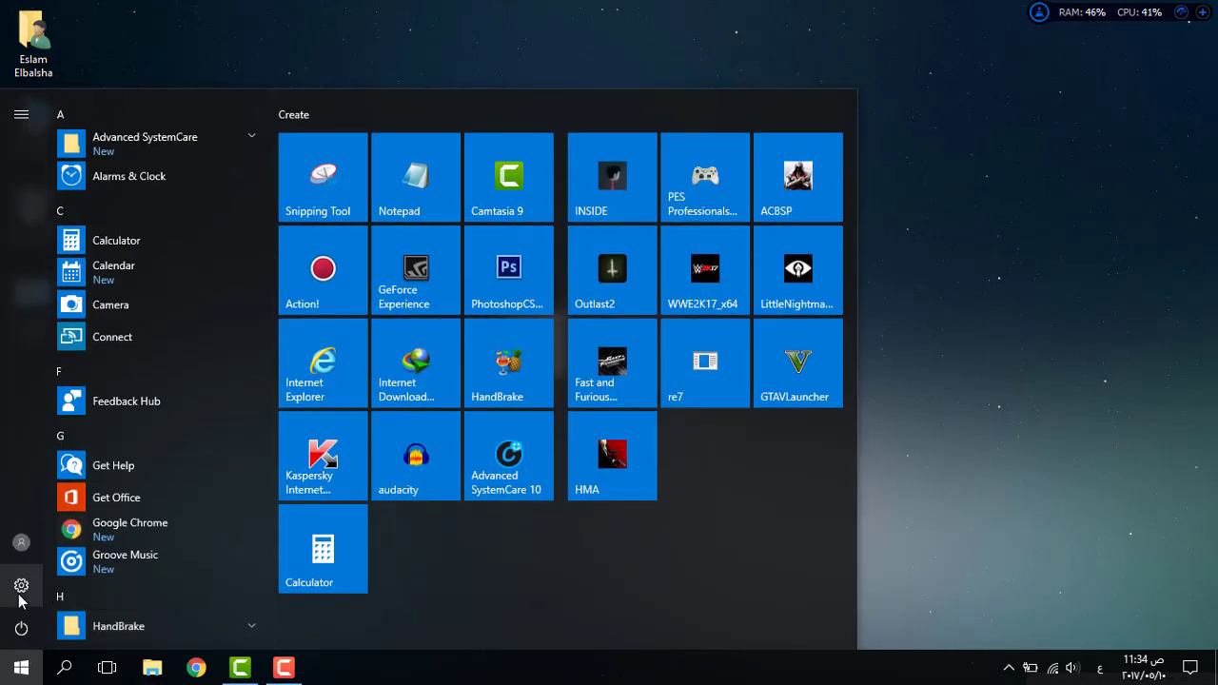
pyautogui.click(21, 585)
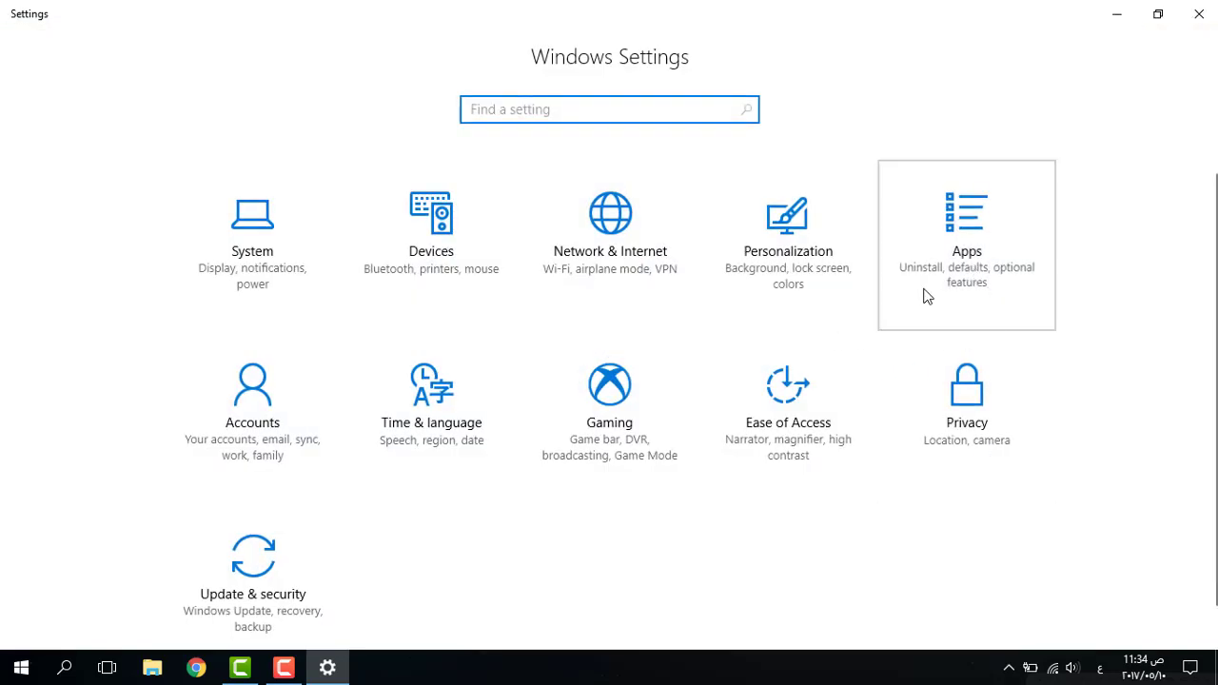
pyautogui.click(928, 295)
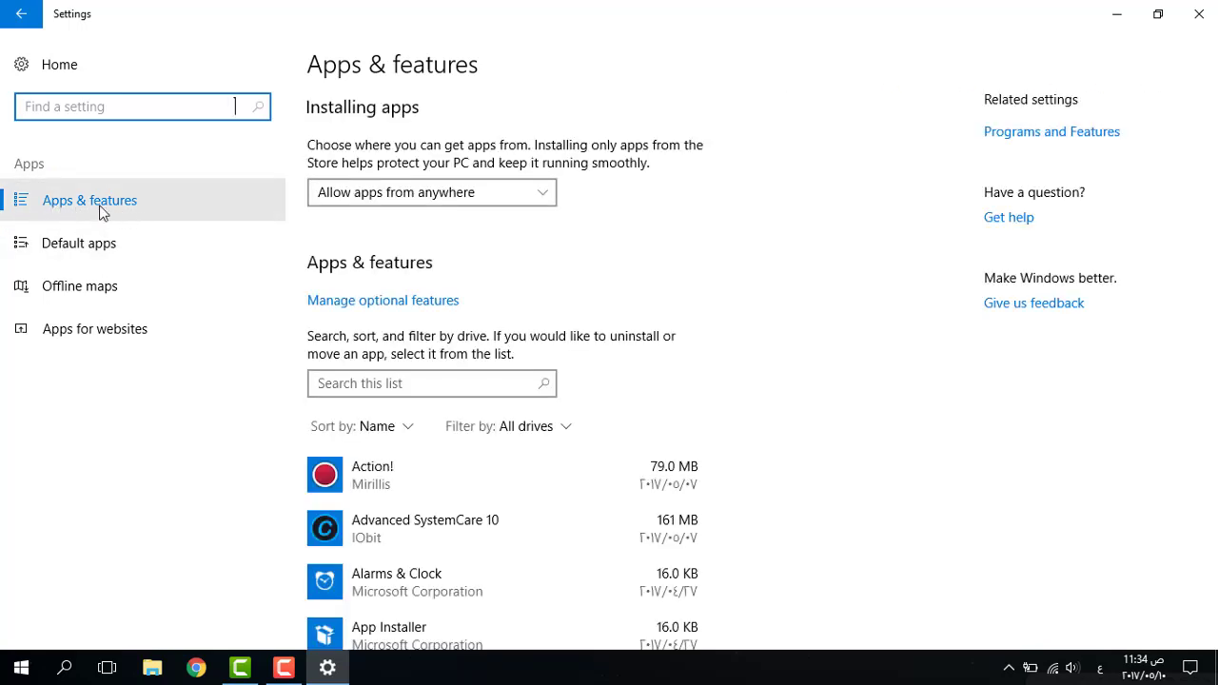
# Look through the list of installed apps and expand the App Installer entry to see its uninstall option.
pyautogui.scroll(-3, 609, 400)
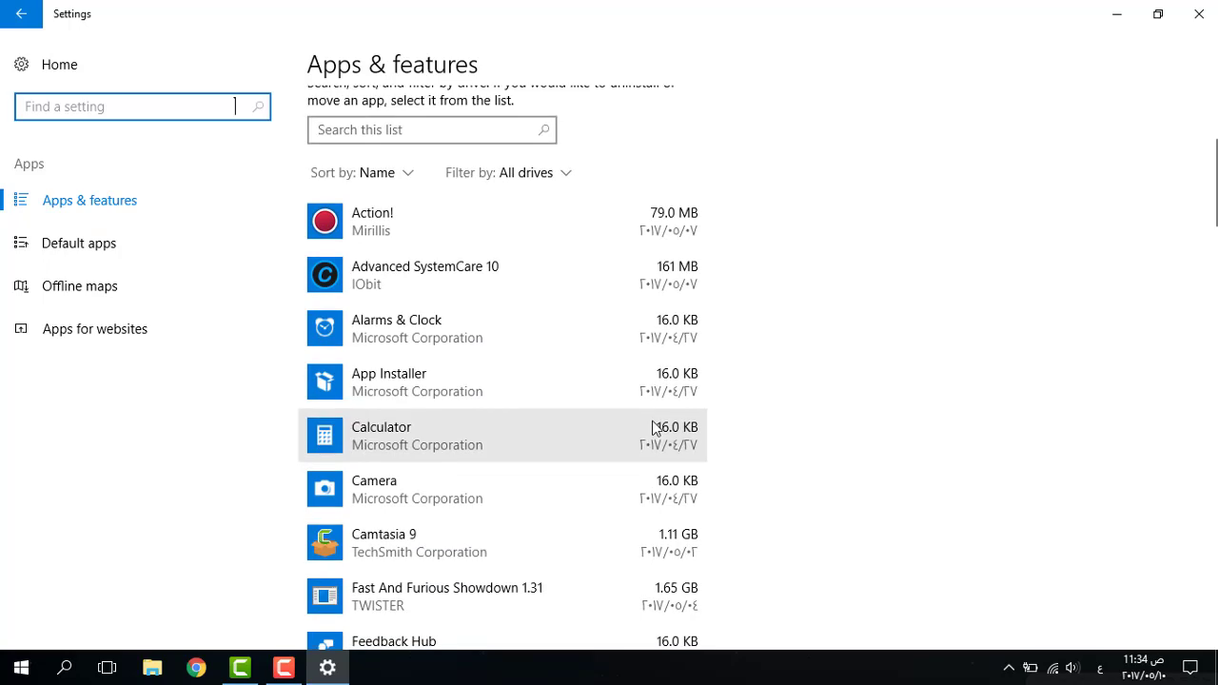
pyautogui.scroll(-7, 655, 419)
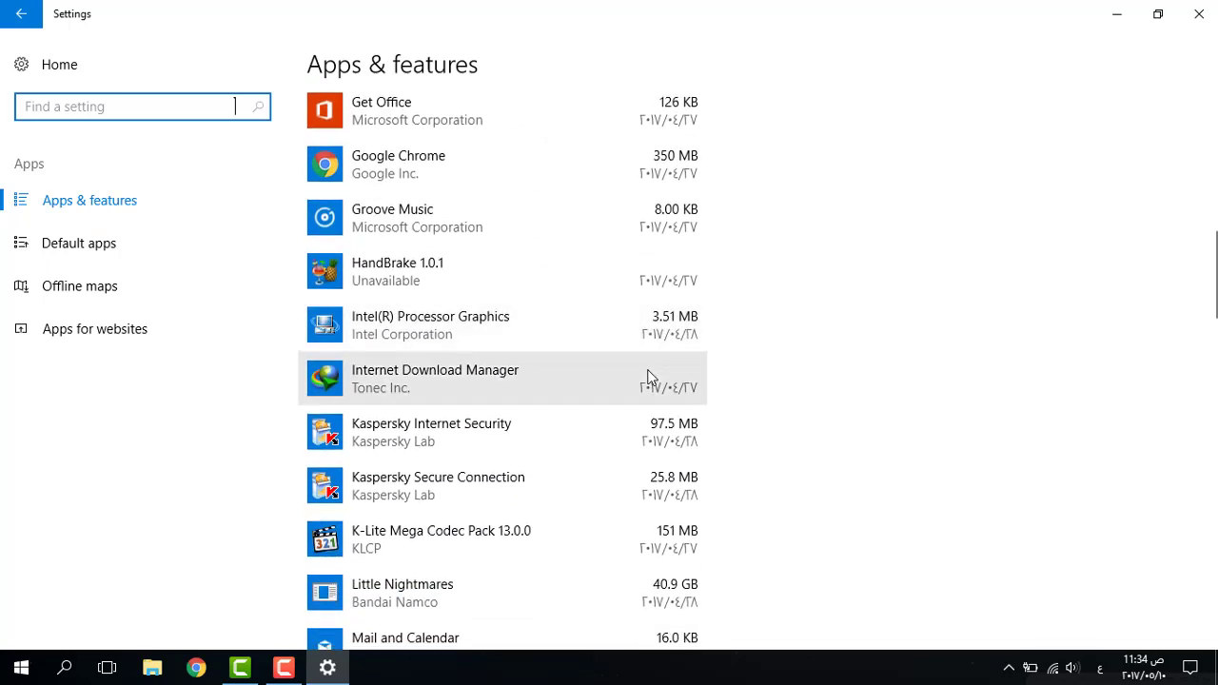
pyautogui.scroll(3, 650, 377)
pyautogui.scroll(5, 628, 381)
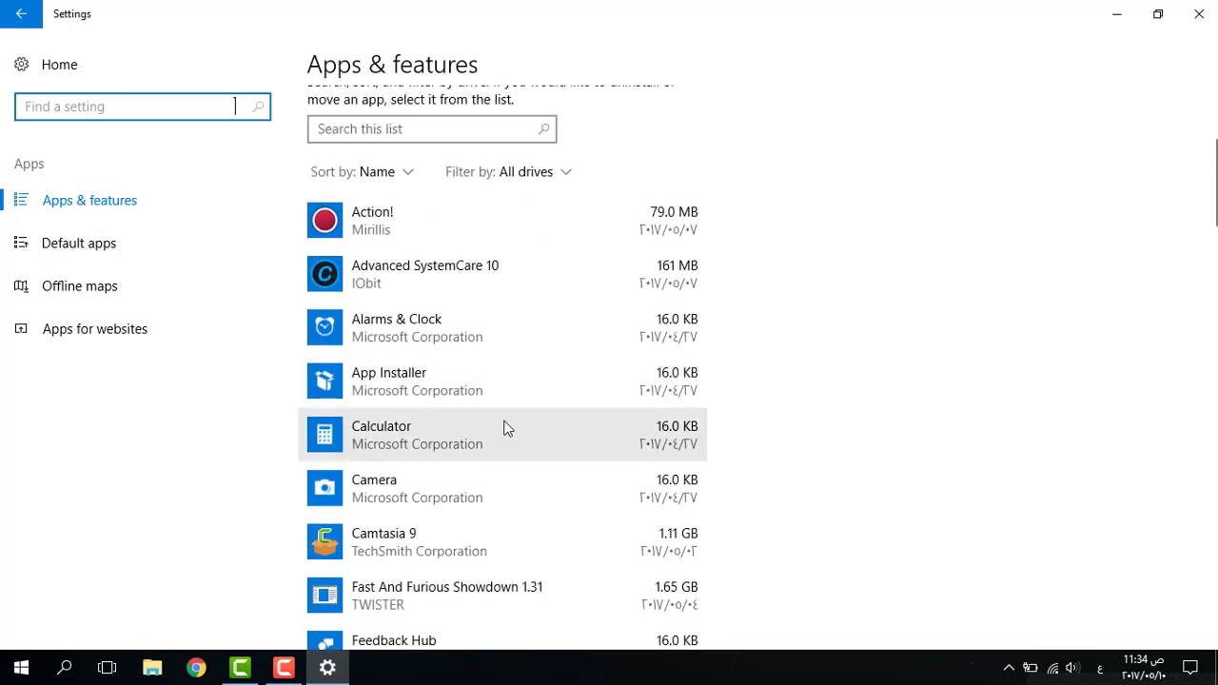
pyautogui.click(521, 405)
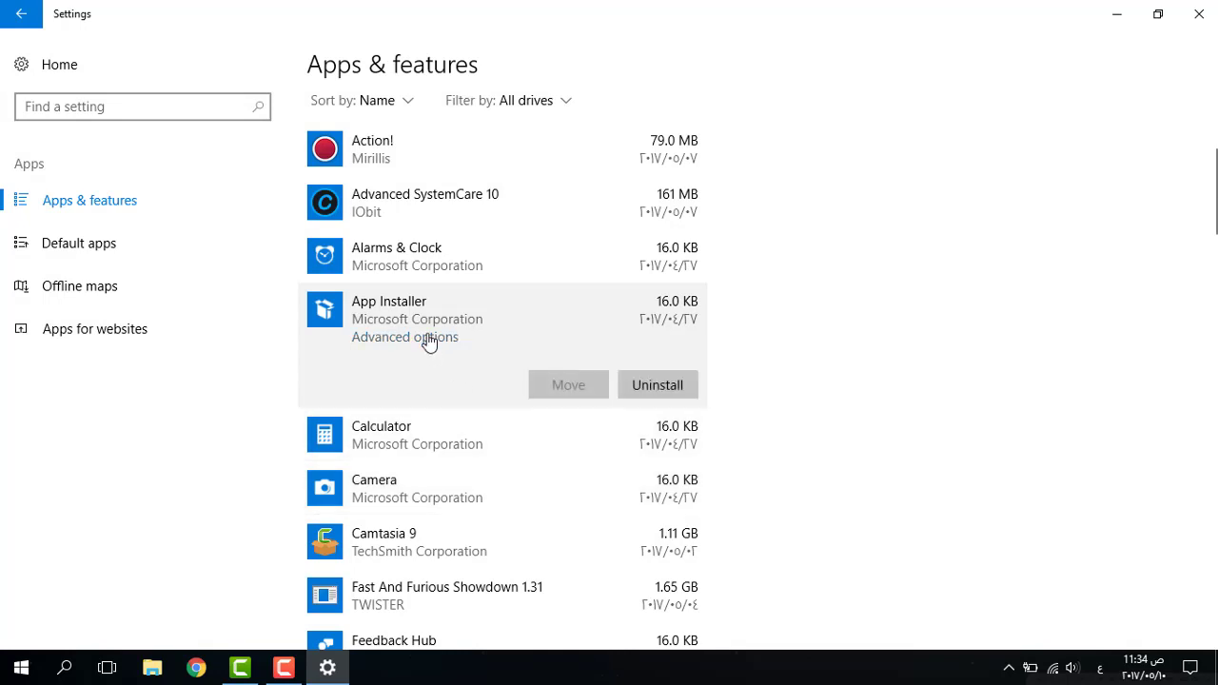
# Leave the Apps settings, look over the System settings categories and return to the Settings home page.
pyautogui.click(21, 14)
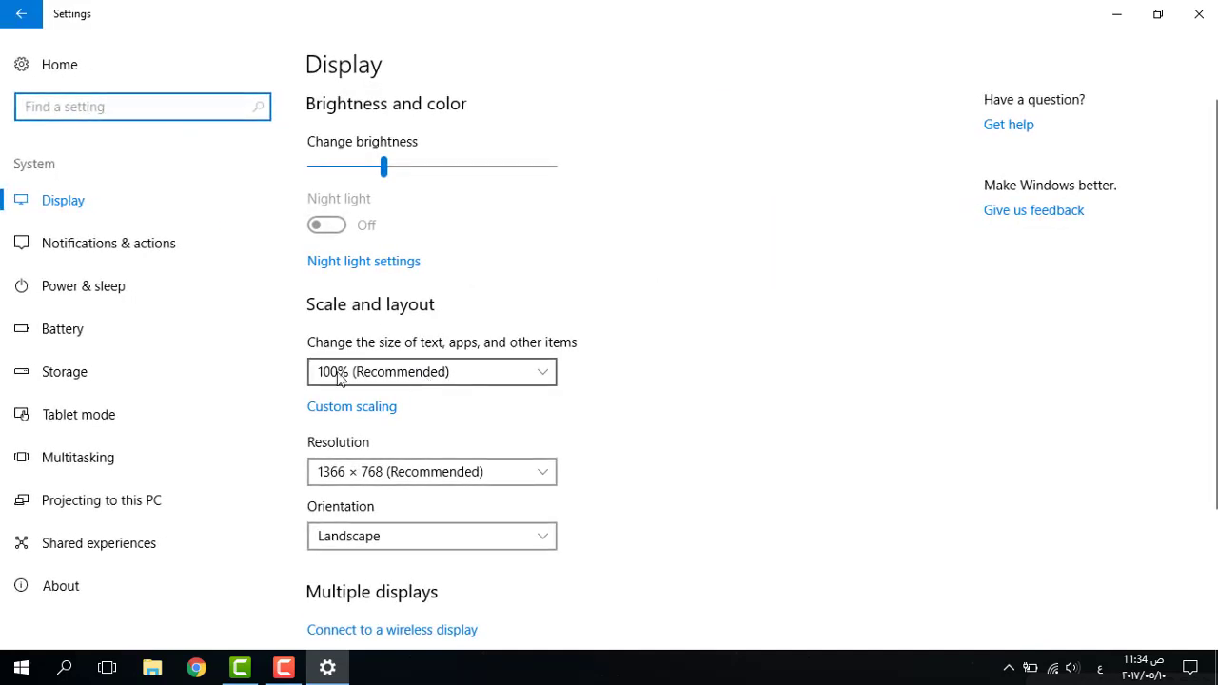
pyautogui.scroll(-1, 247, 362)
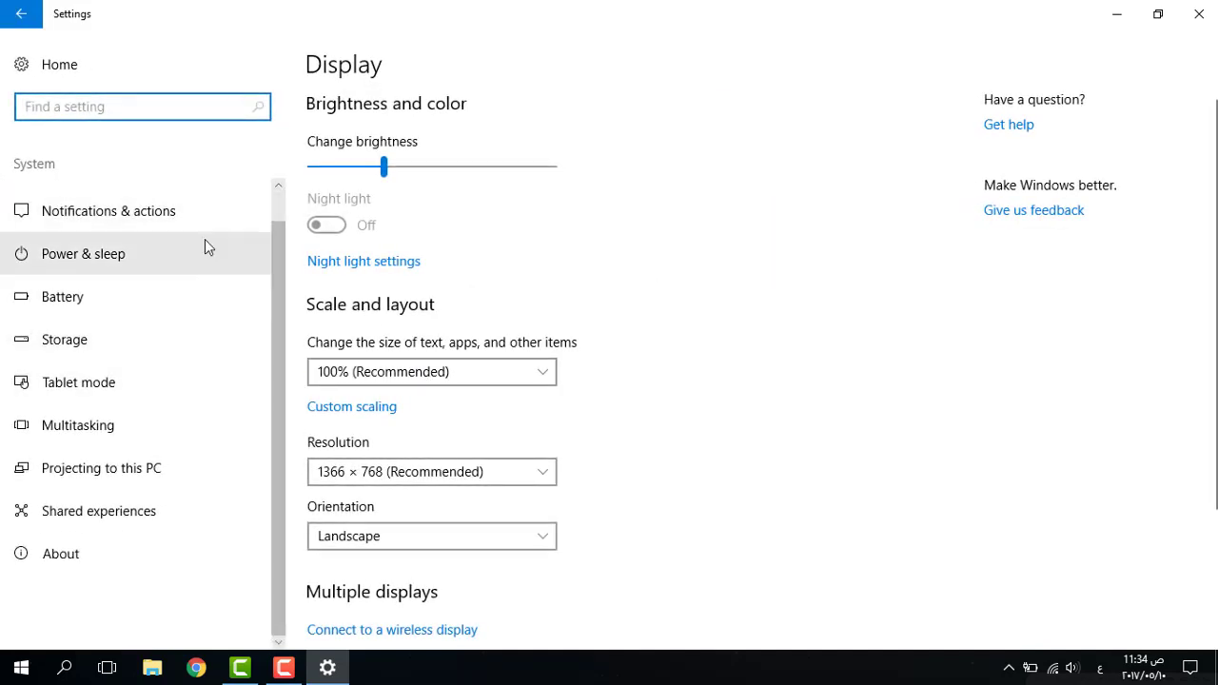
pyautogui.scroll(1, 204, 244)
pyautogui.click(19, 13)
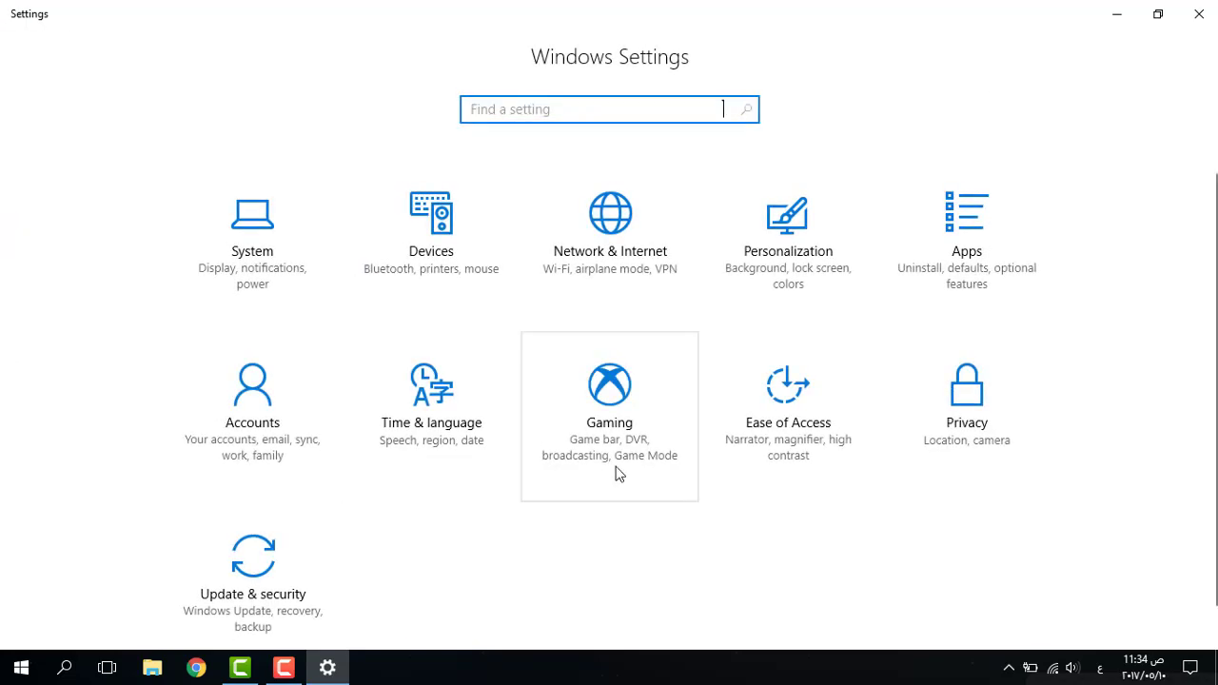
# Open the Background apps page in the Privacy settings and look through its app list.
pyautogui.click(930, 422)
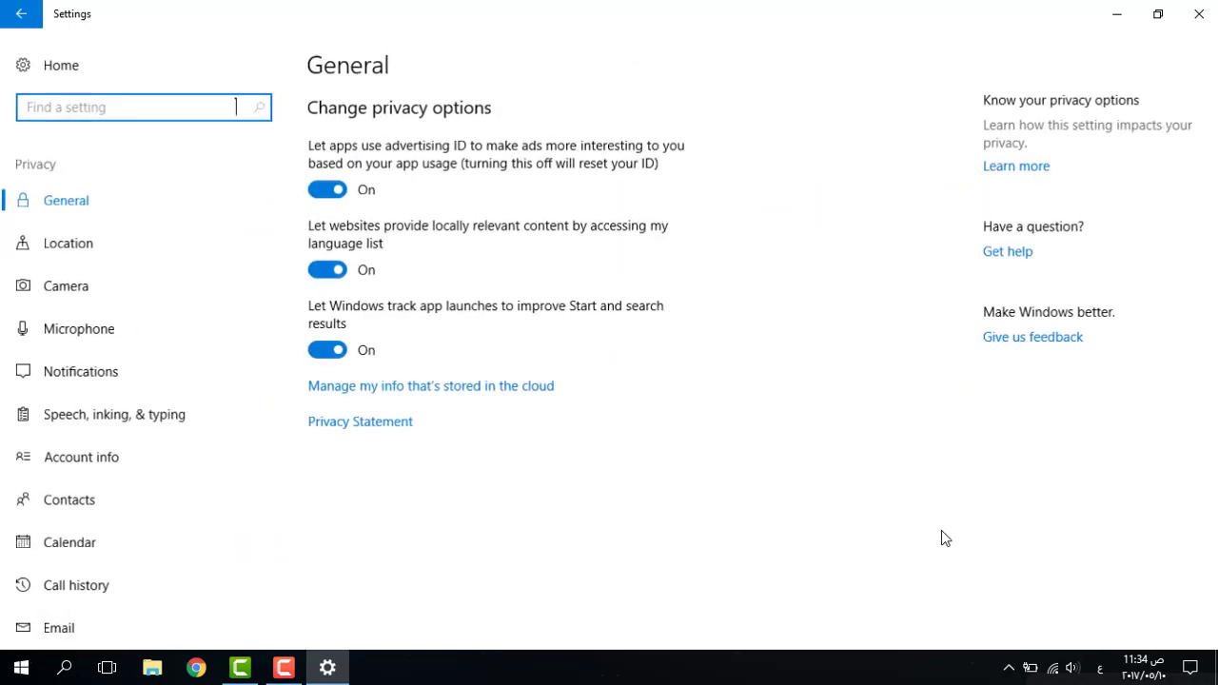
pyautogui.scroll(-1, 4, 495)
pyautogui.scroll(-5, 19, 476)
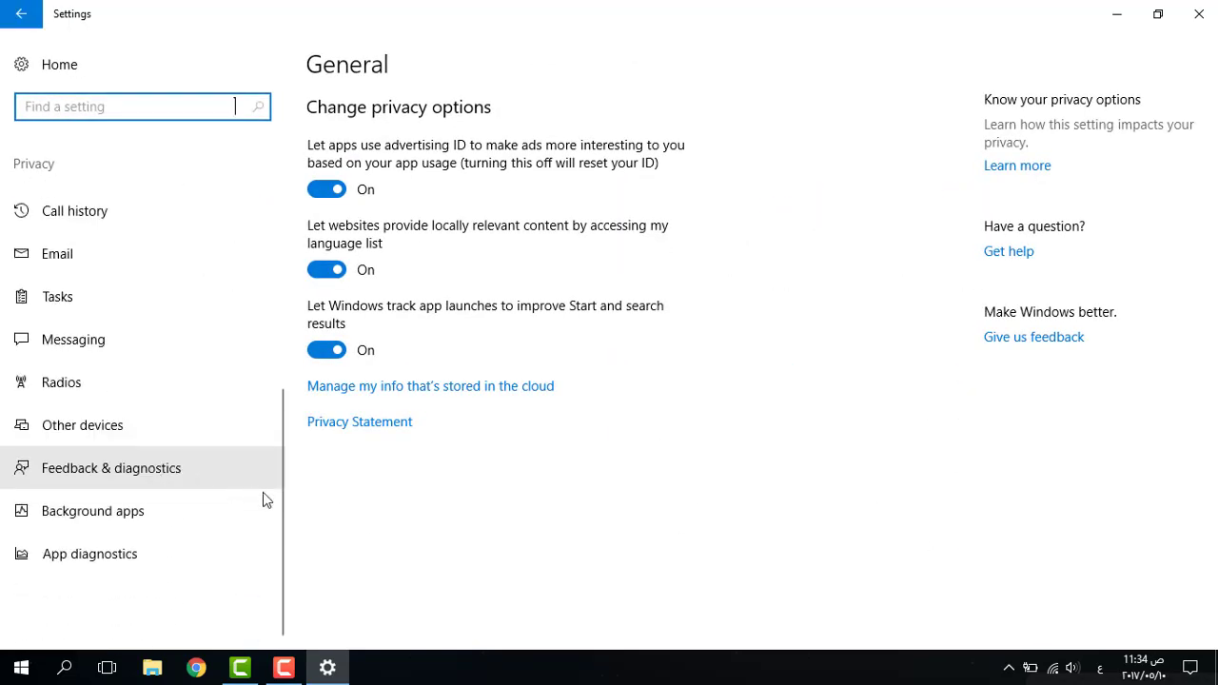
pyautogui.click(93, 518)
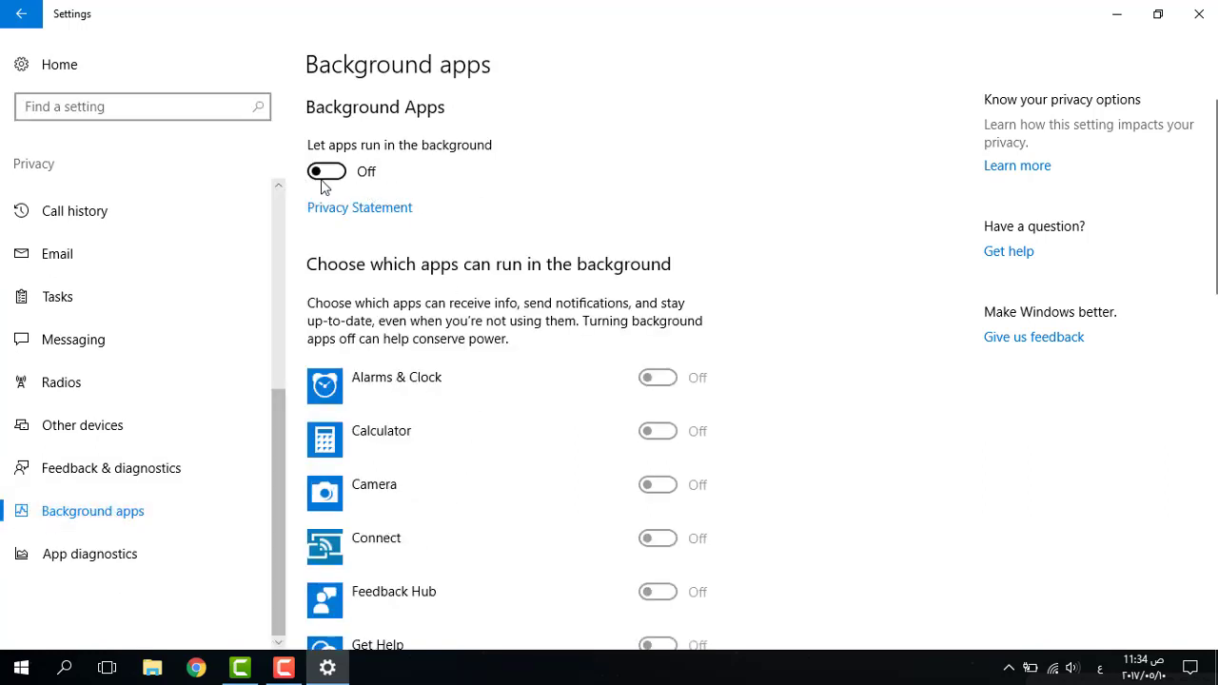
pyautogui.scroll(-8, 410, 226)
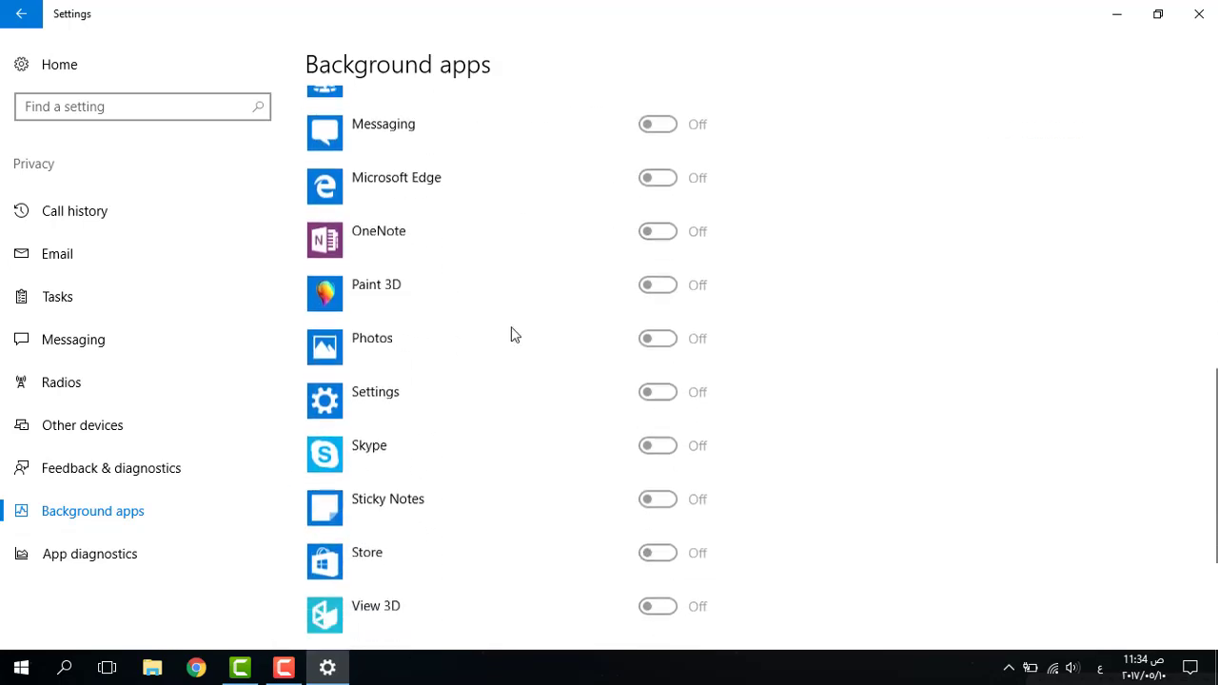
pyautogui.scroll(-3, 571, 362)
pyautogui.scroll(12, 522, 329)
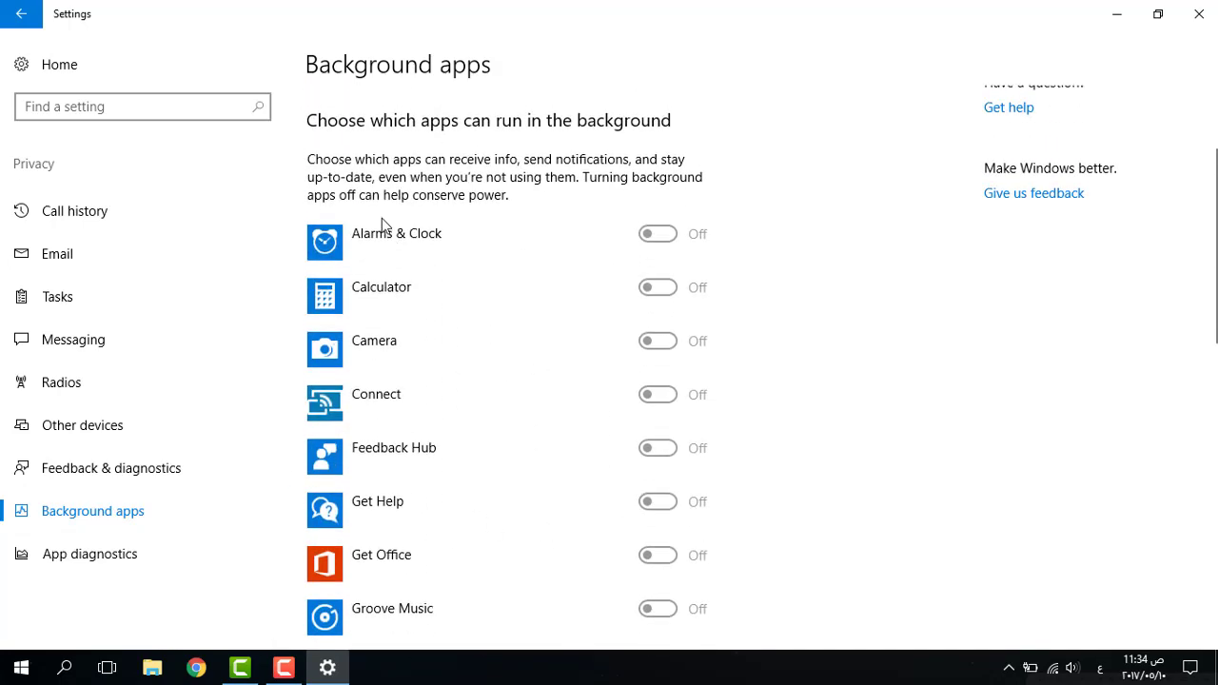
# Turn on letting apps run in the background, look over the app list, and turn the setting off again.
pyautogui.click(332, 176)
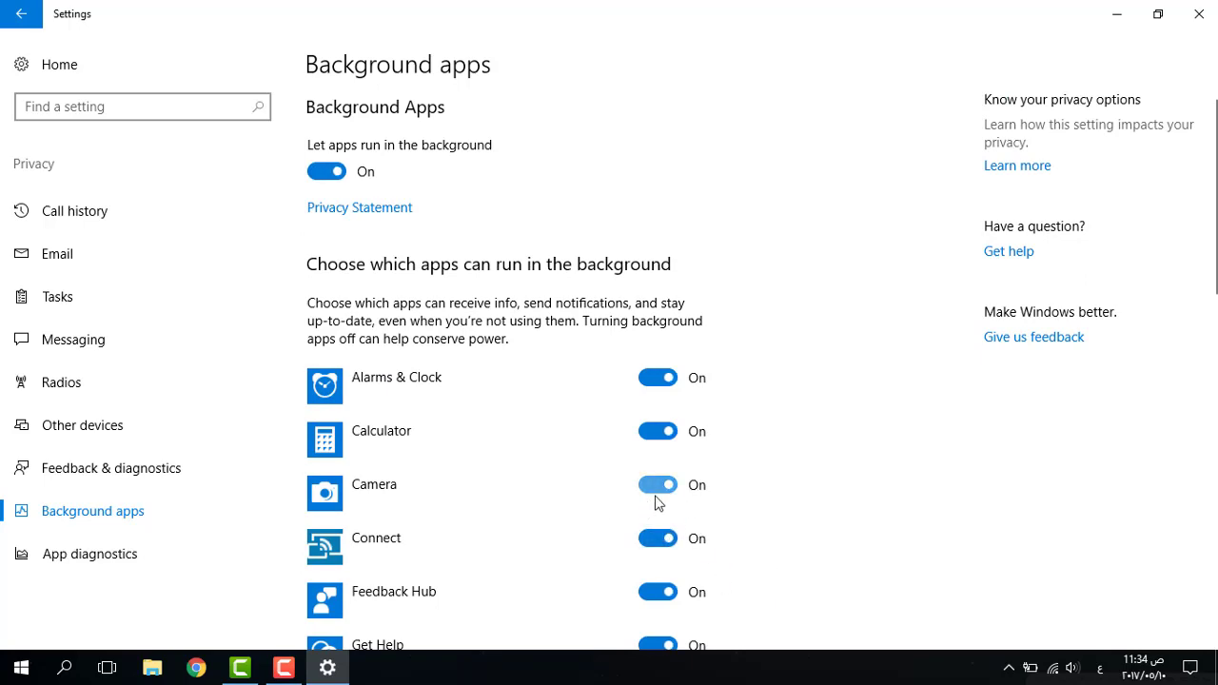
pyautogui.scroll(-5, 600, 462)
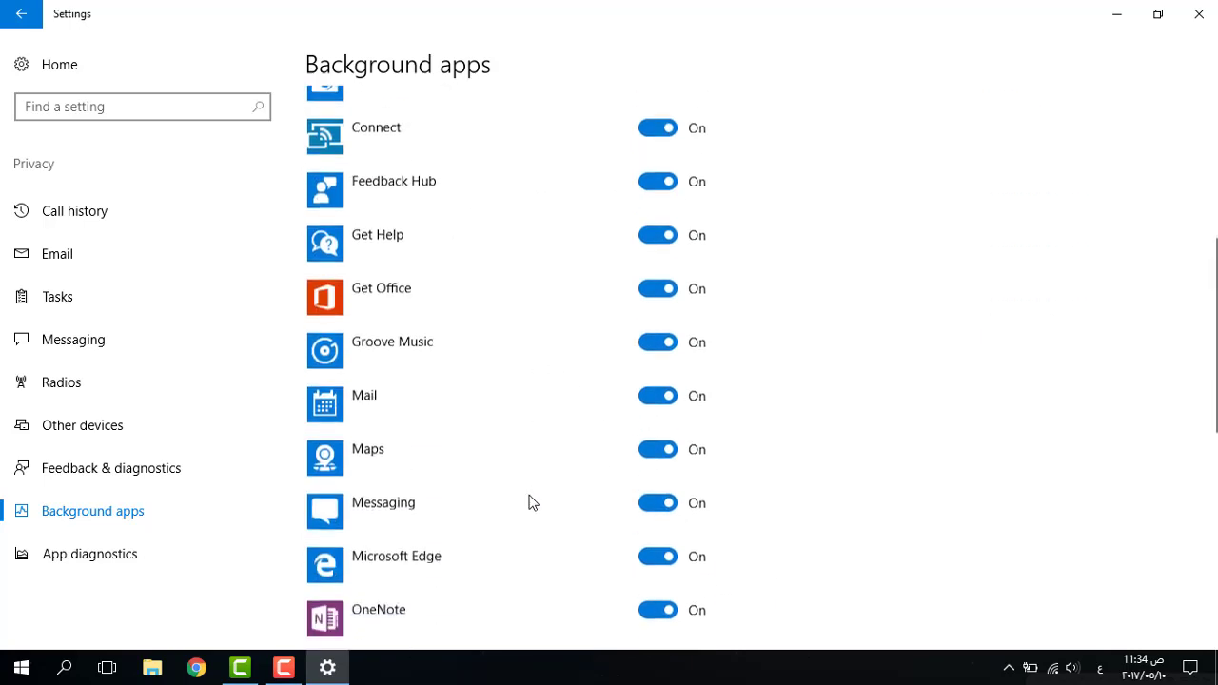
pyautogui.scroll(5, 530, 500)
pyautogui.click(343, 174)
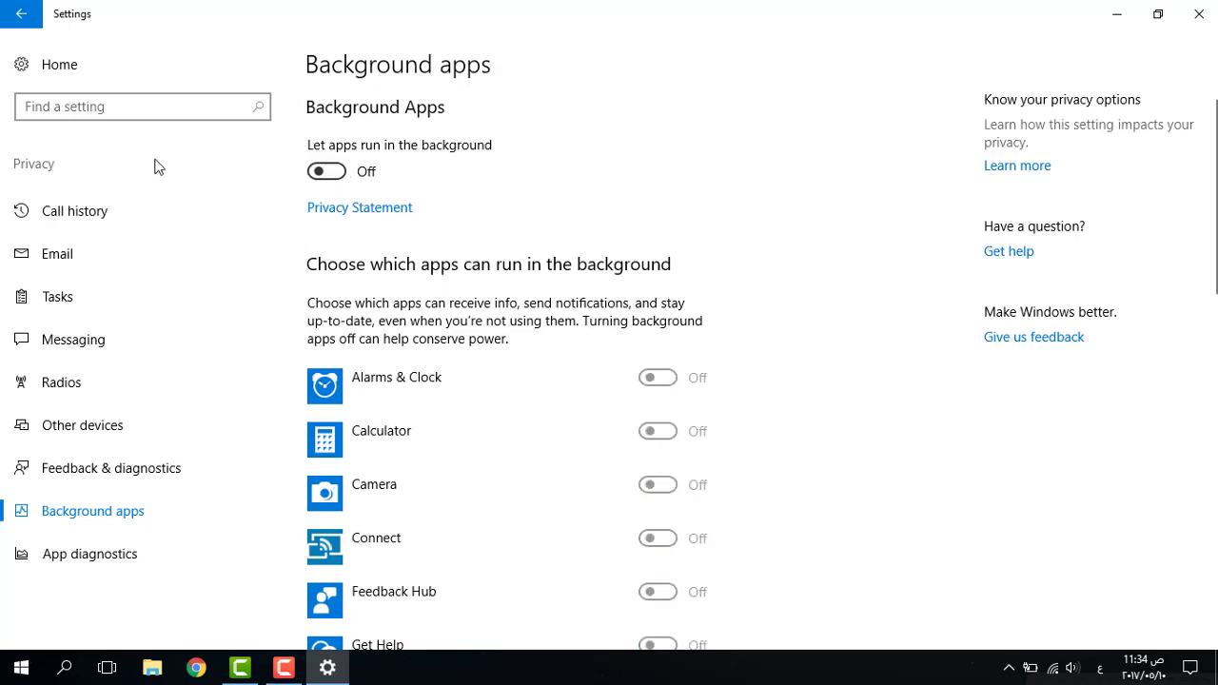
# Close Settings and refresh the desktop twice.
pyautogui.click(1203, 11)
pyautogui.rightClick(372, 258)
pyautogui.click(429, 310)
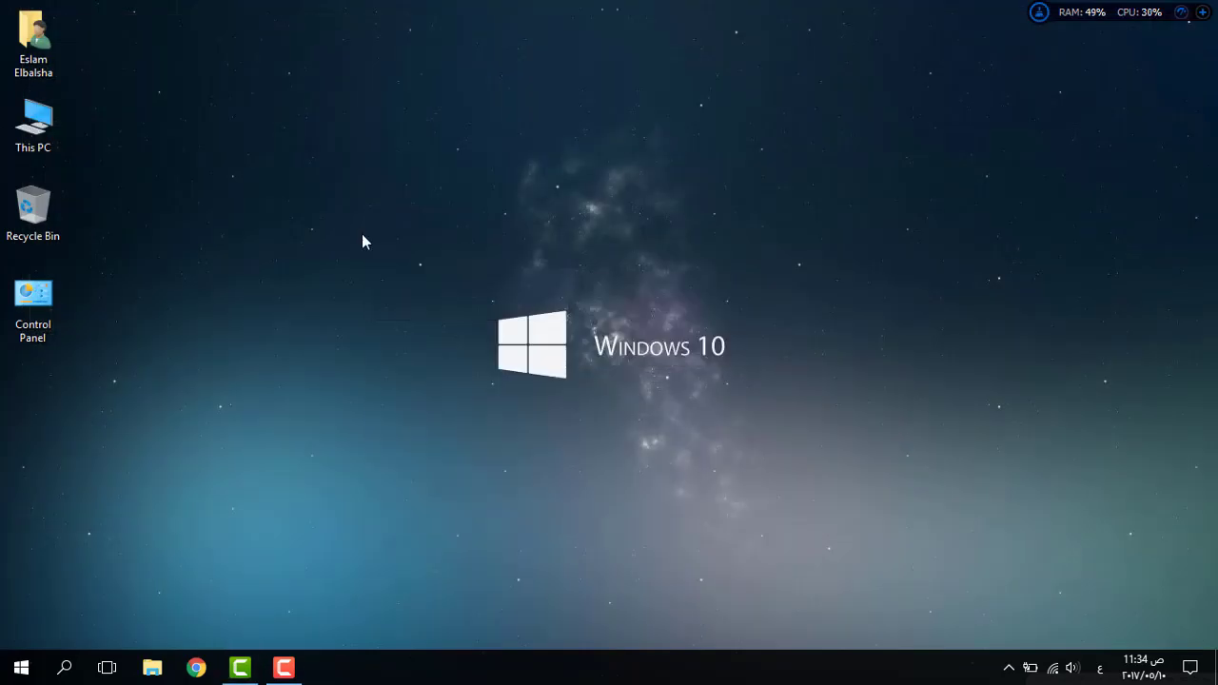
pyautogui.rightClick(361, 234)
pyautogui.click(399, 282)
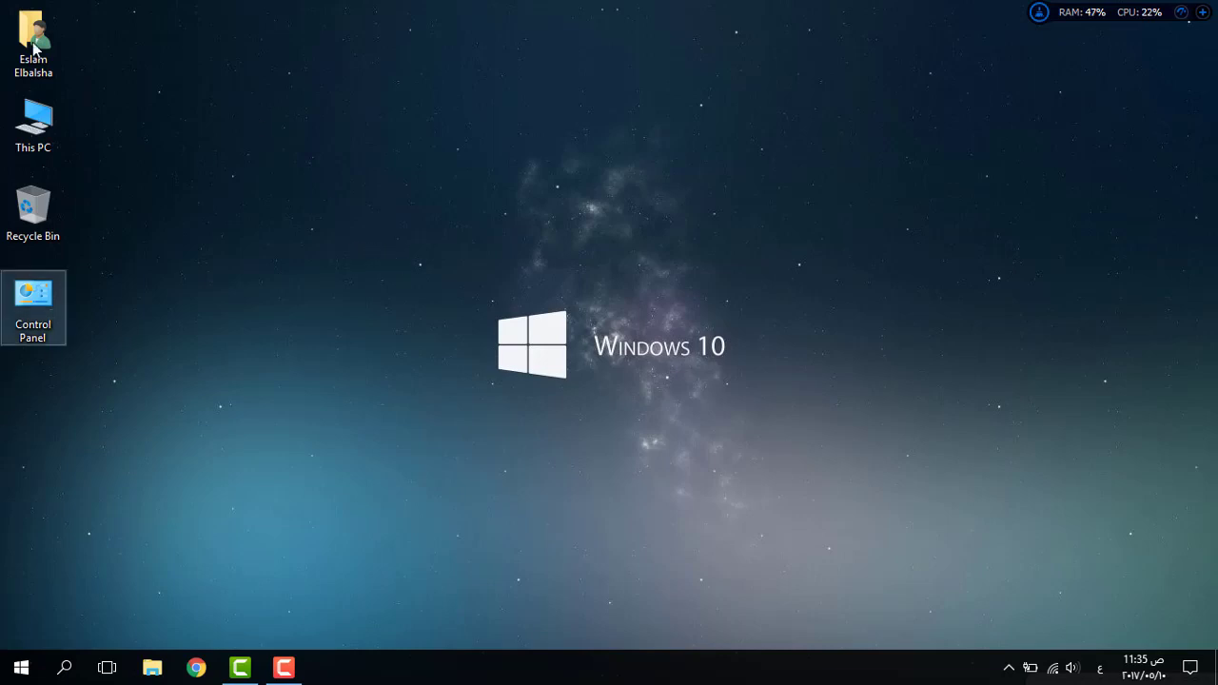
# Open Local Disk (C:) from This PC and turn on the display of hidden items.
pyautogui.doubleClick(21, 122)
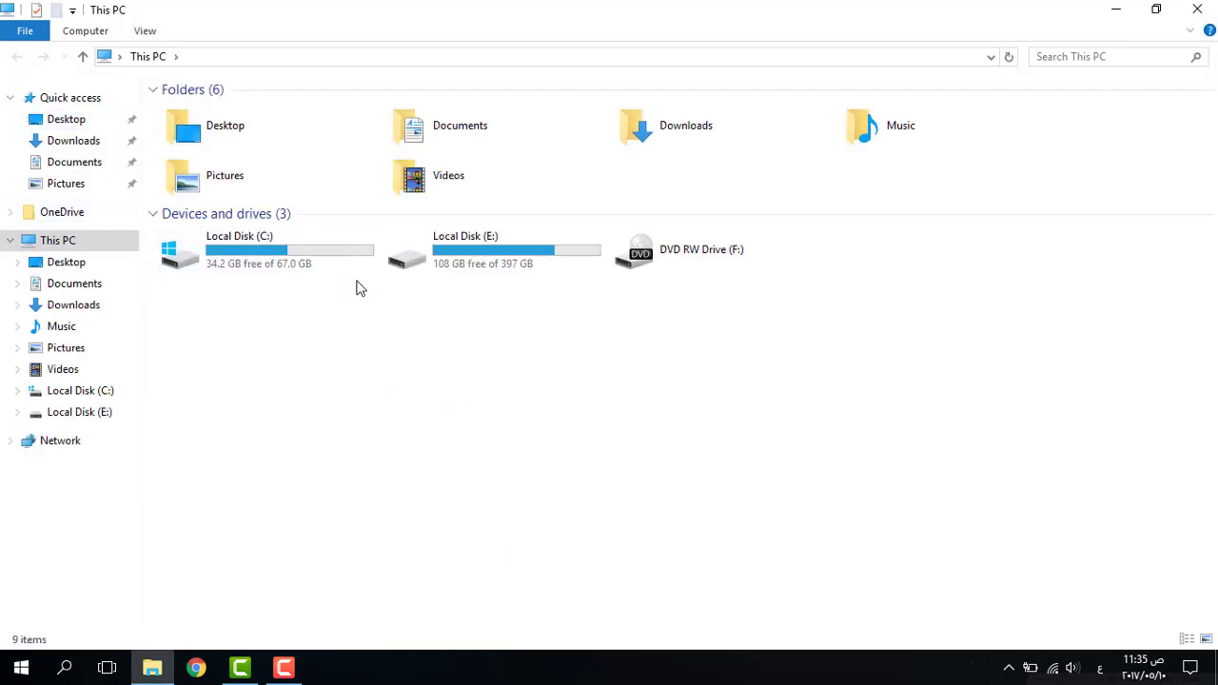
pyautogui.doubleClick(283, 271)
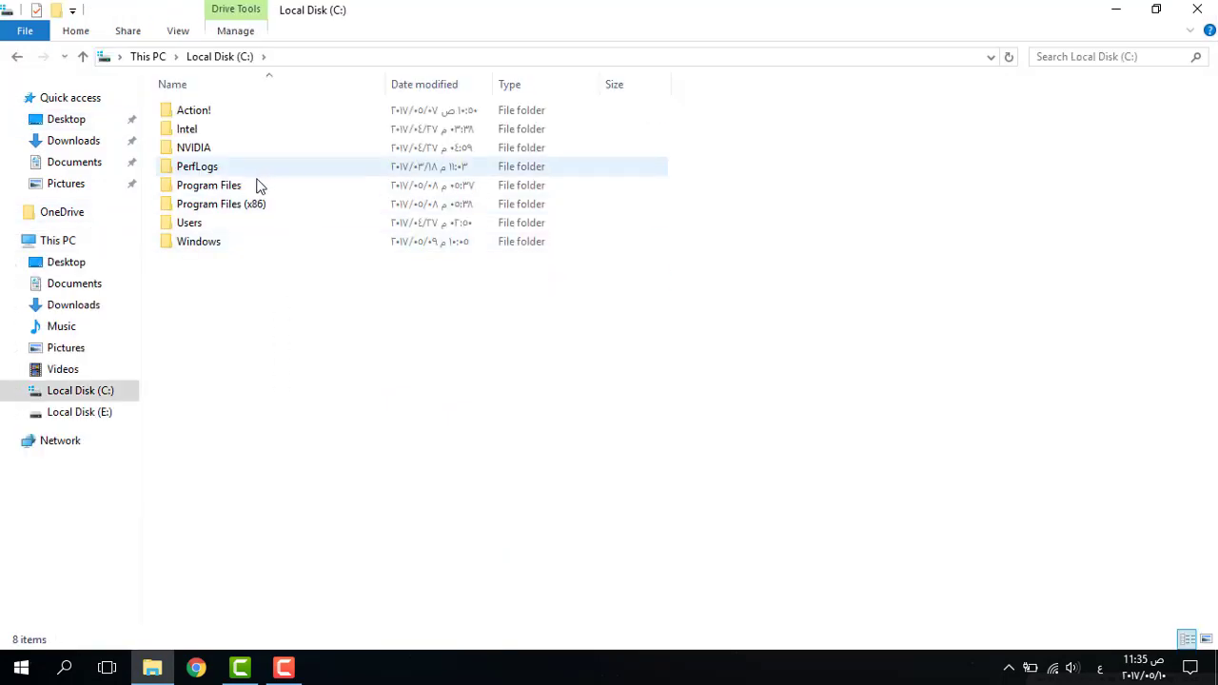
pyautogui.click(176, 31)
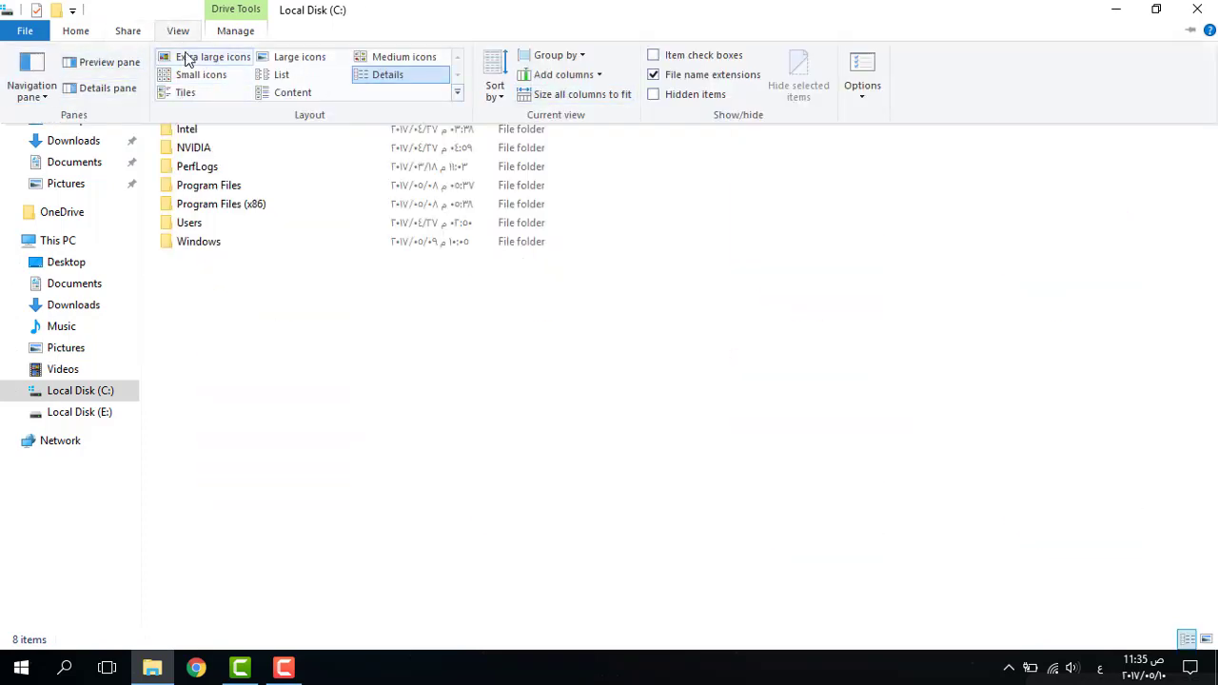
pyautogui.click(666, 97)
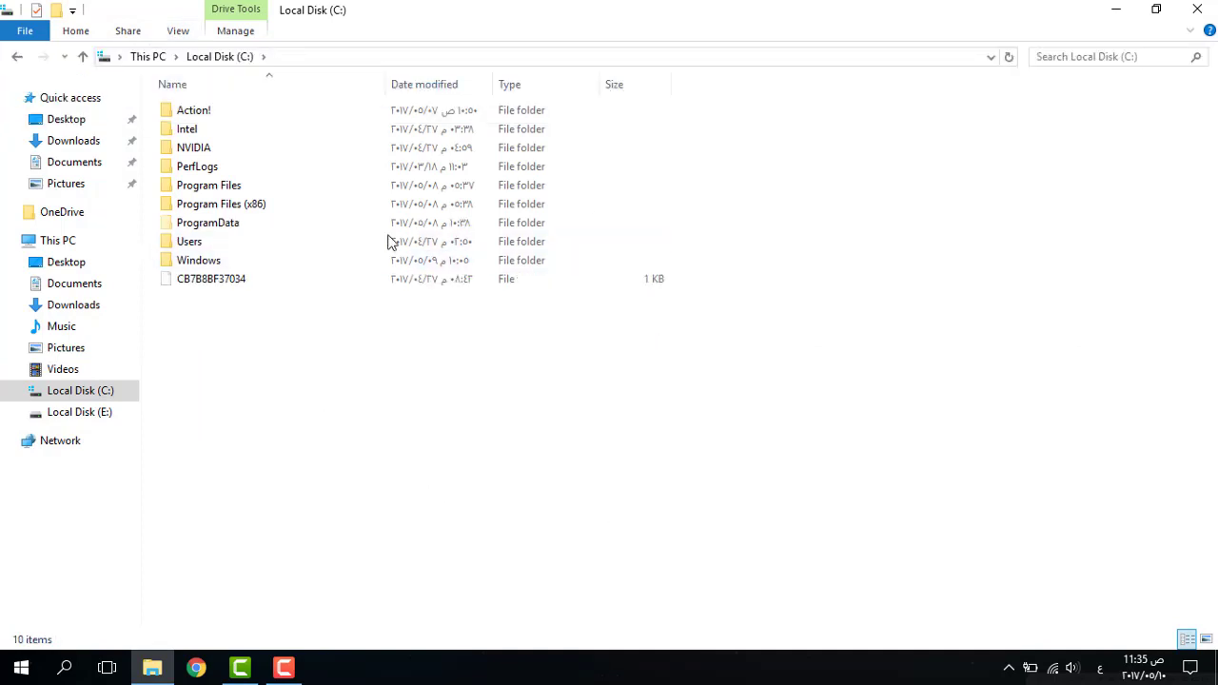
# Open the Folder Options view settings, check the hidden files and folders option, and close the dialog.
pyautogui.rightClick(46, 98)
pyautogui.click(90, 151)
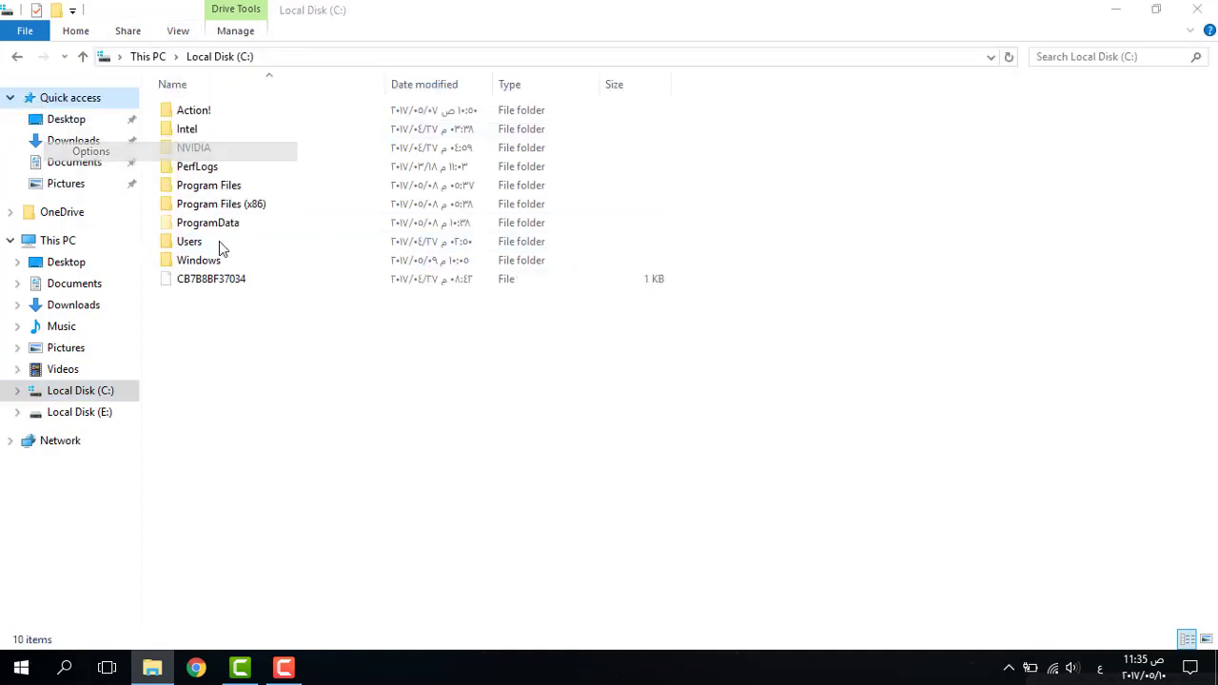
pyautogui.click(88, 132)
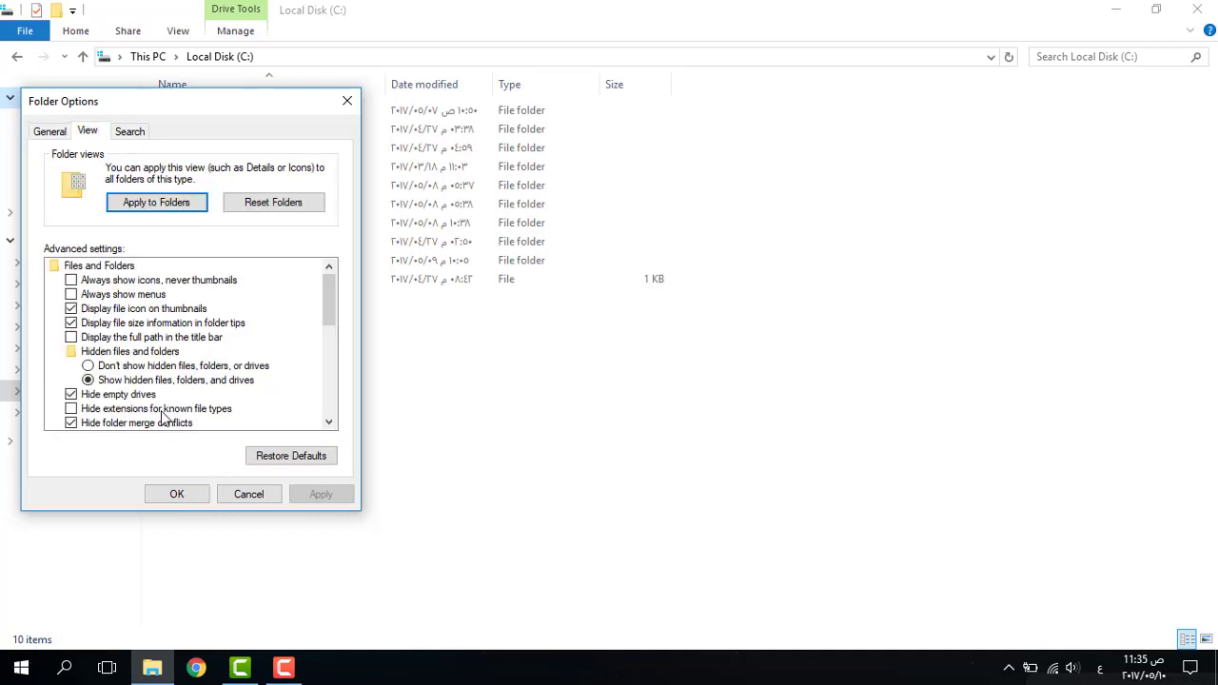
pyautogui.click(189, 501)
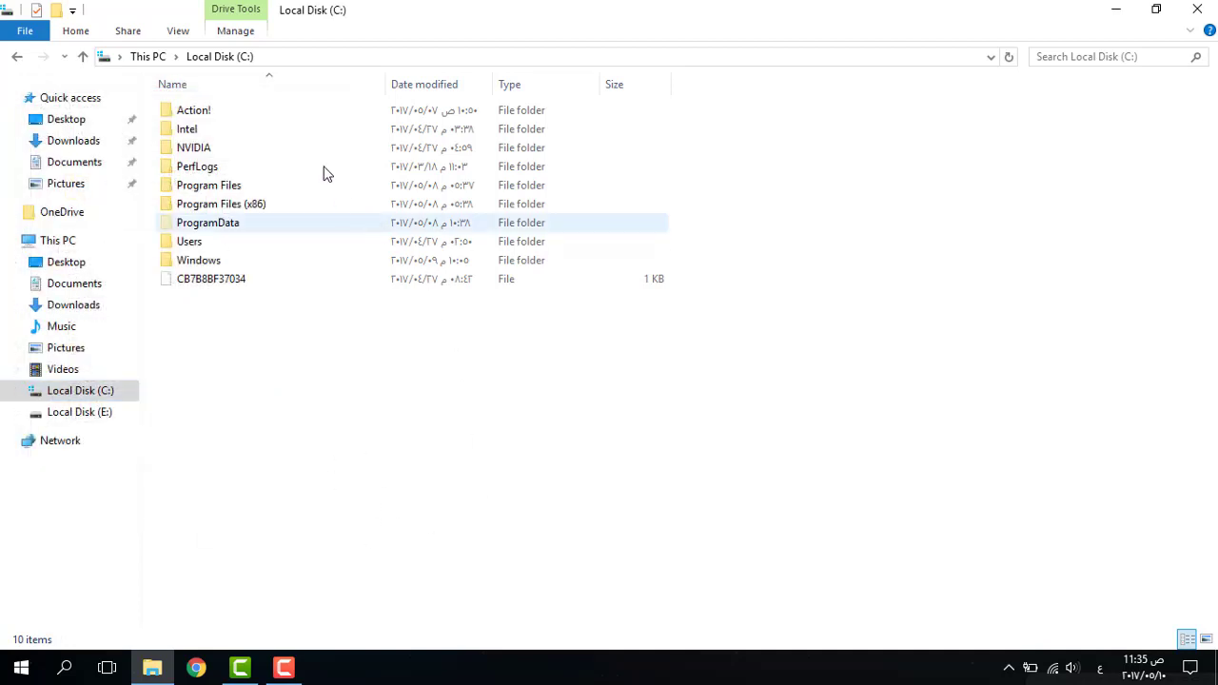
# Look through the Program Files, Program Files (x86) and ProgramData folders on Local Disk (C:), returning to the drive's root.
pyautogui.doubleClick(232, 186)
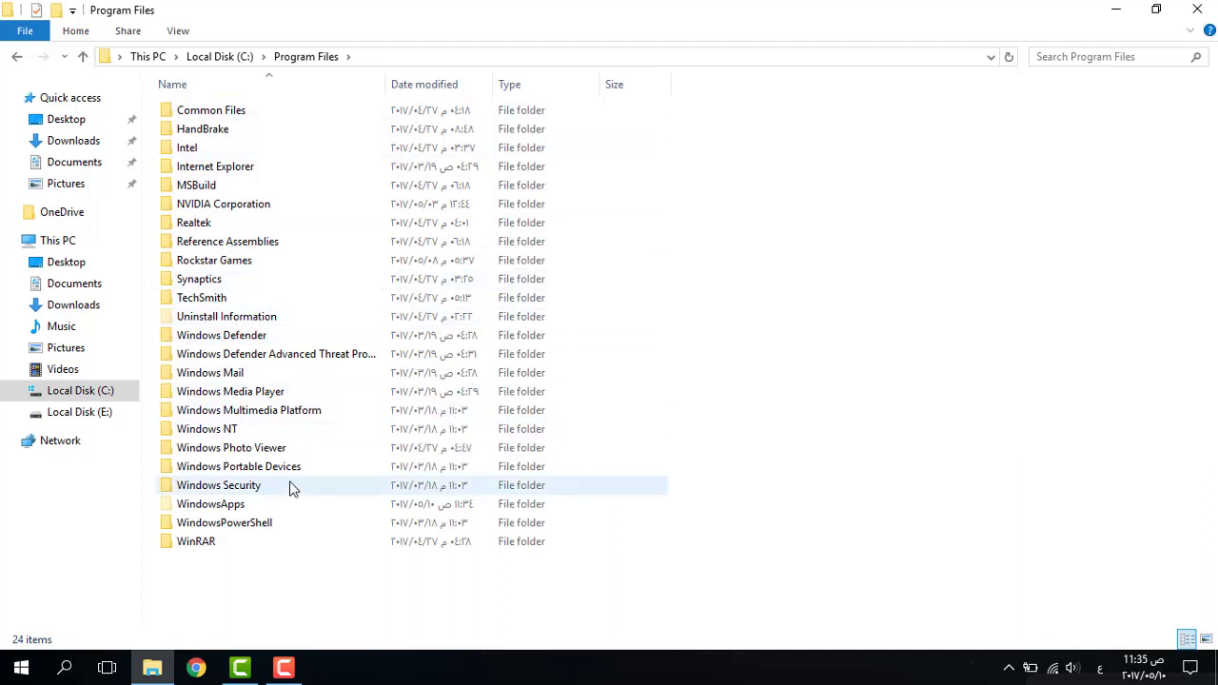
pyautogui.click(238, 56)
pyautogui.doubleClick(238, 207)
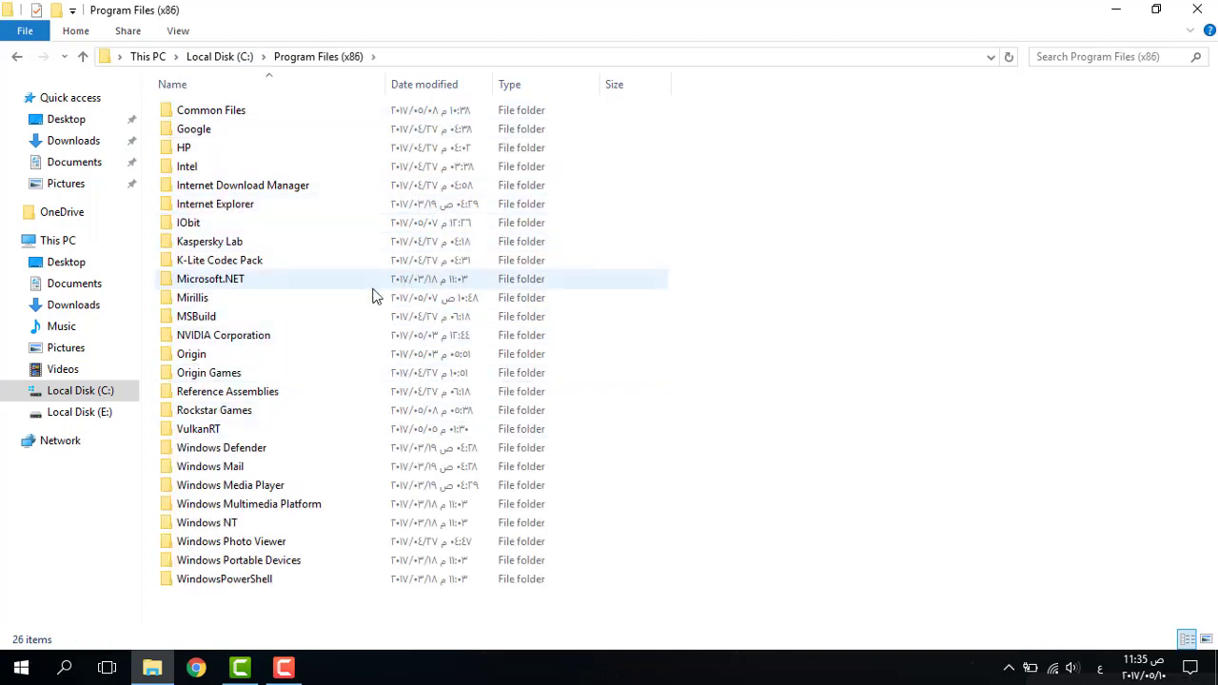
pyautogui.click(227, 57)
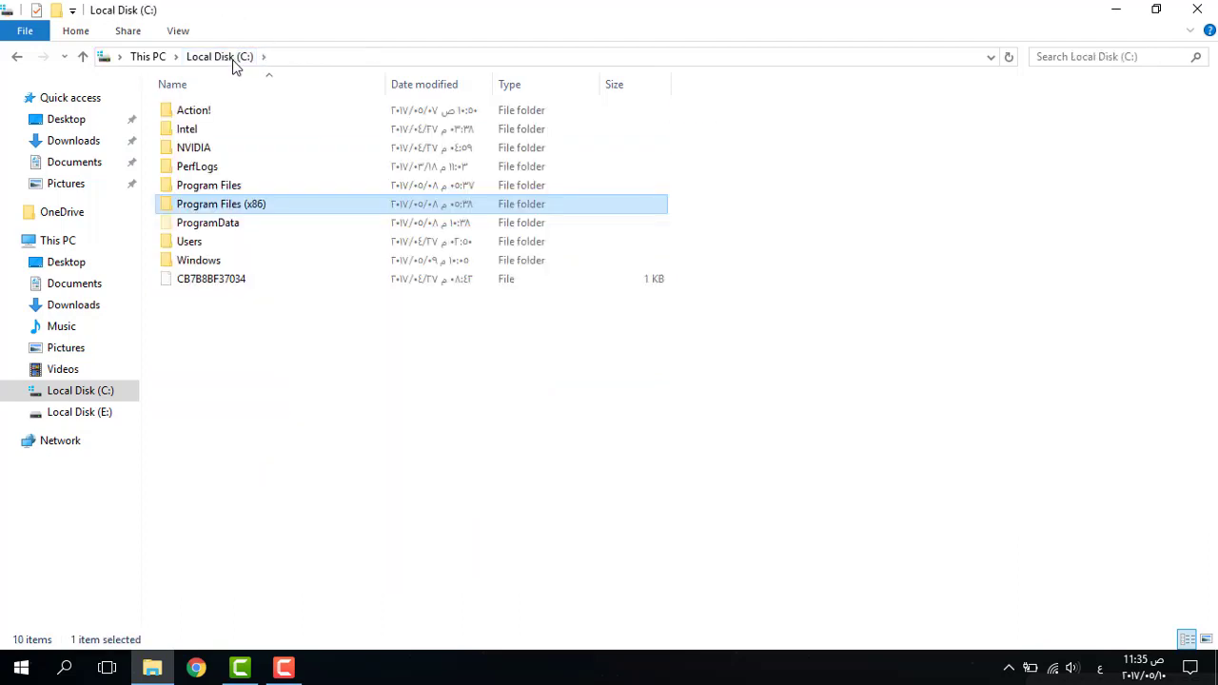
pyautogui.click(229, 228)
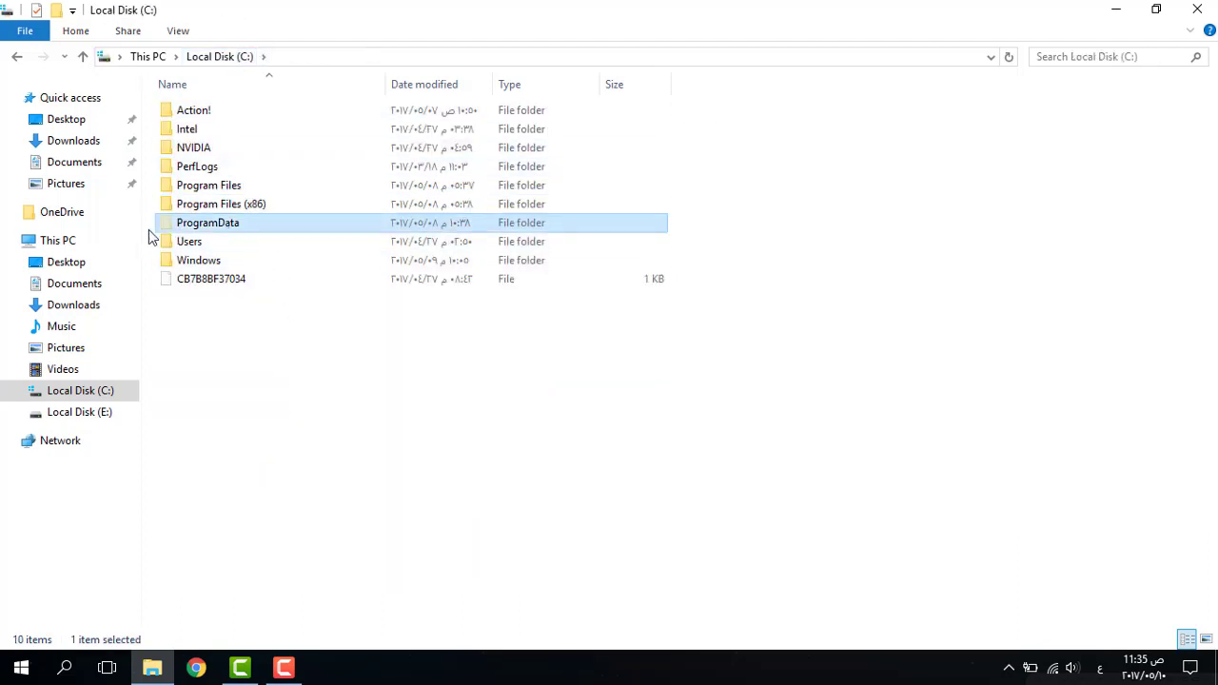
pyautogui.doubleClick(228, 226)
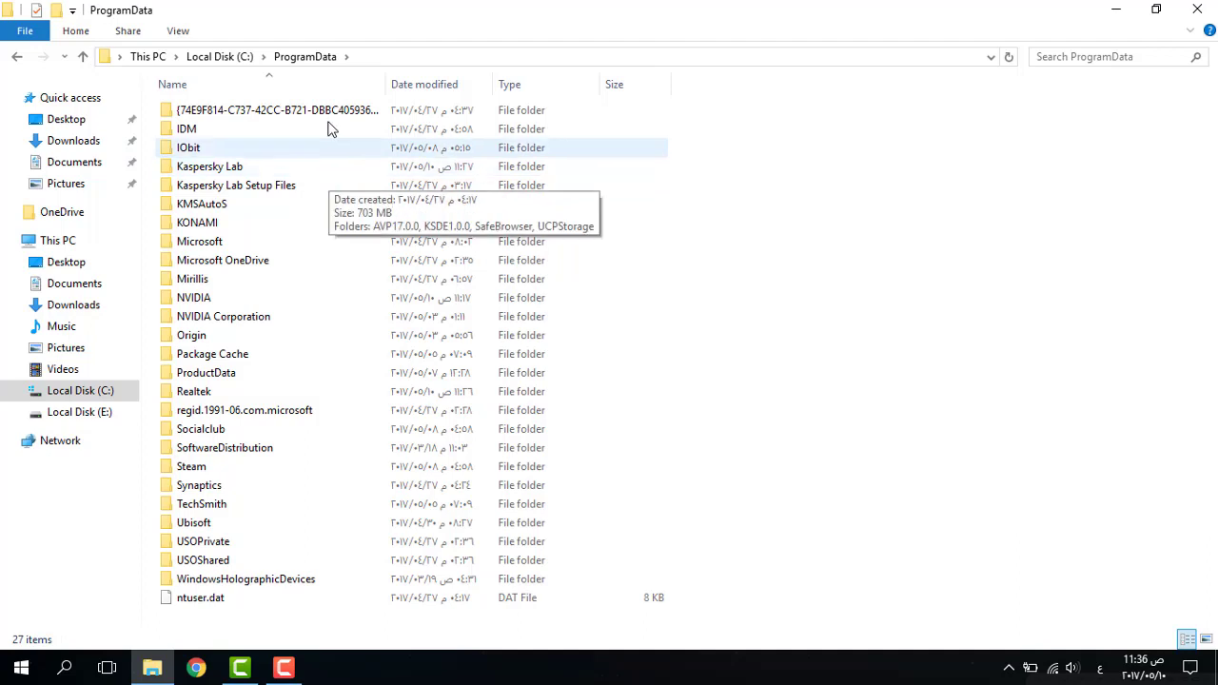
pyautogui.click(222, 59)
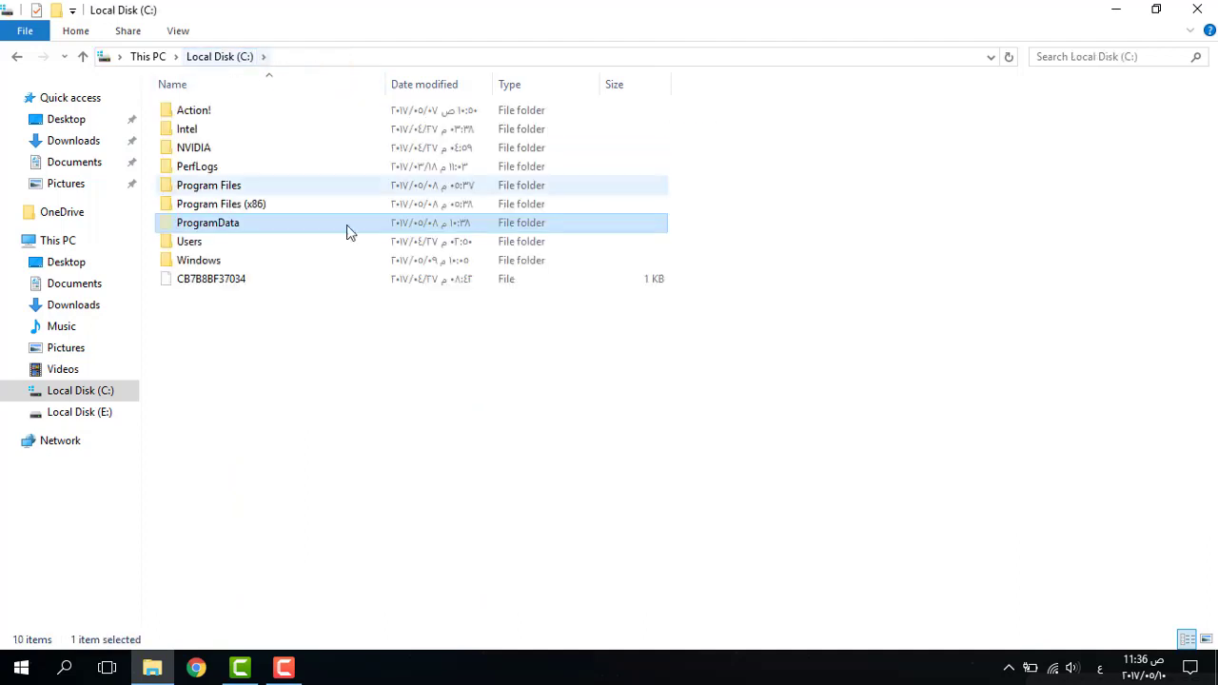
# Look through the Local and Roaming folders inside the user profile's AppData folder and return to Local Disk (C:).
pyautogui.doubleClick(216, 241)
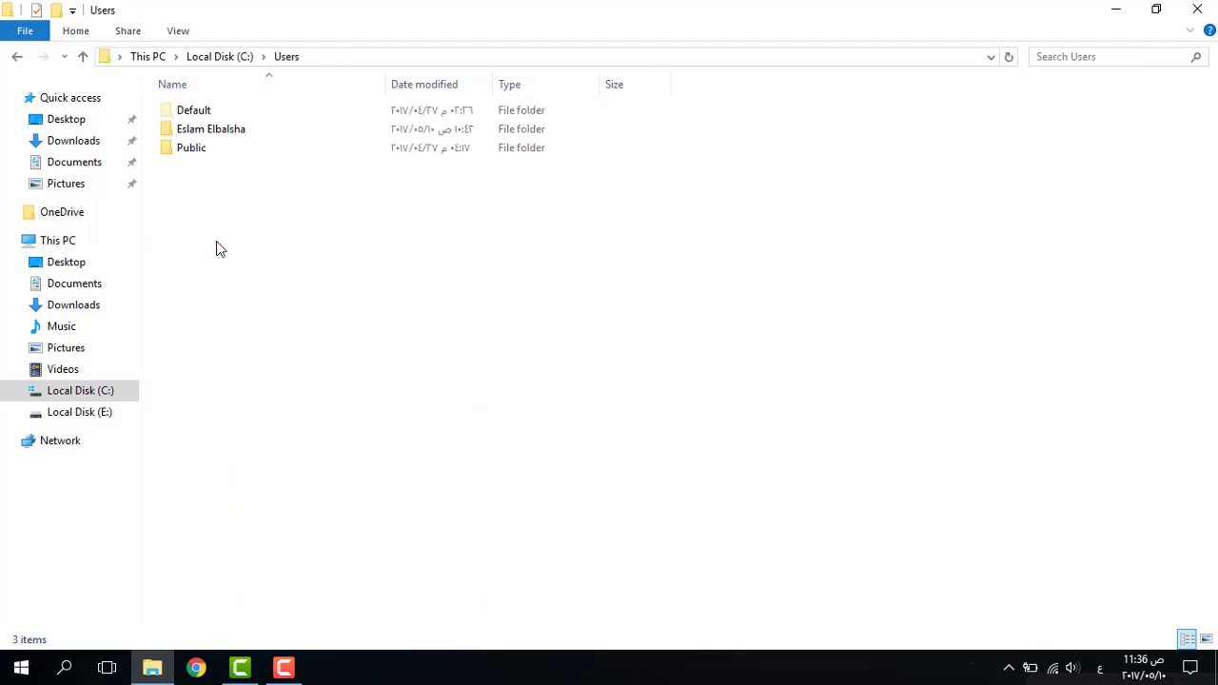
pyautogui.doubleClick(221, 131)
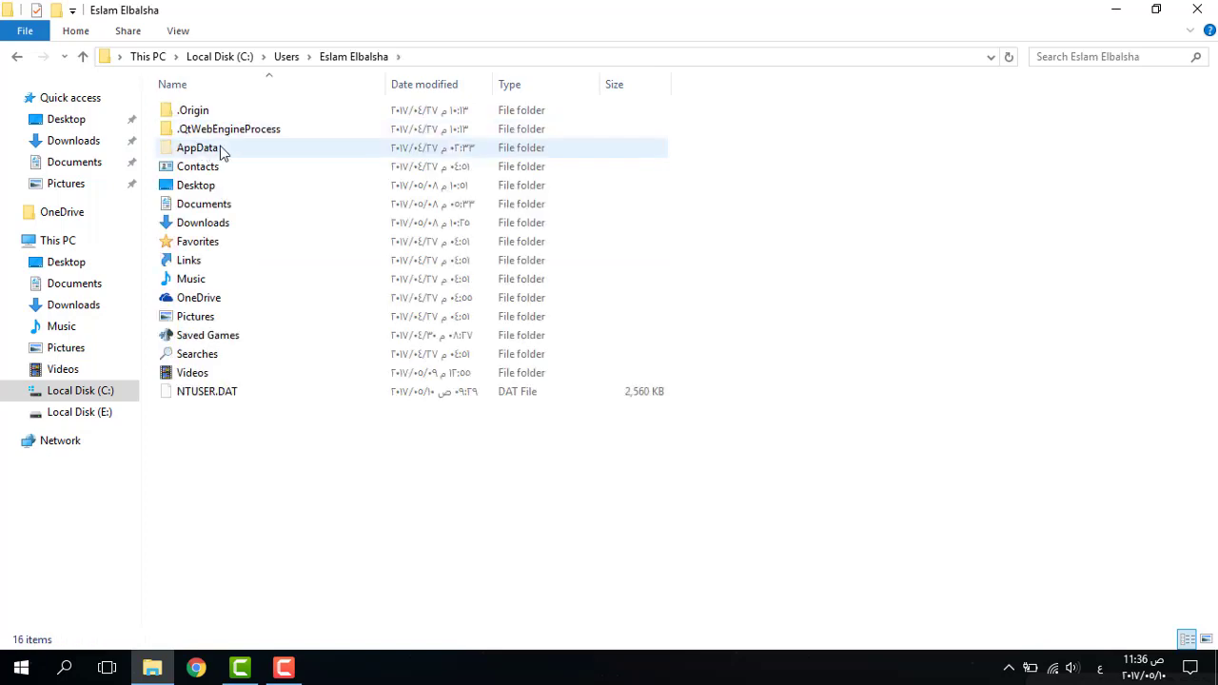
pyautogui.doubleClick(197, 150)
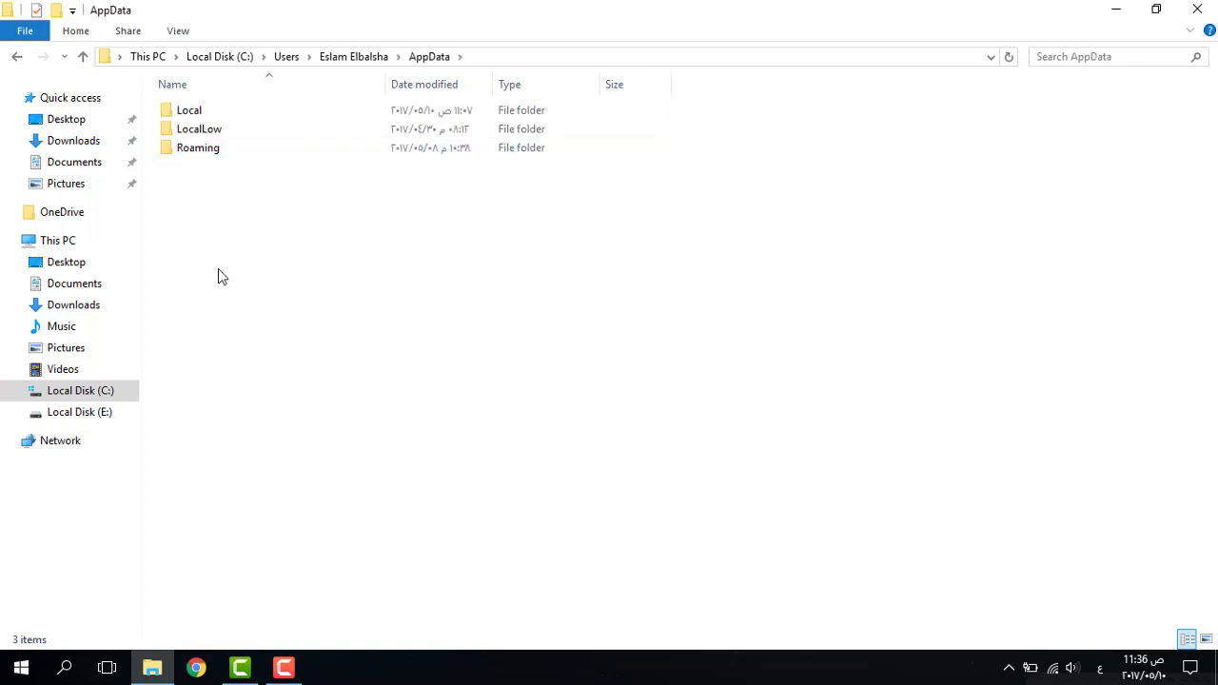
pyautogui.doubleClick(209, 117)
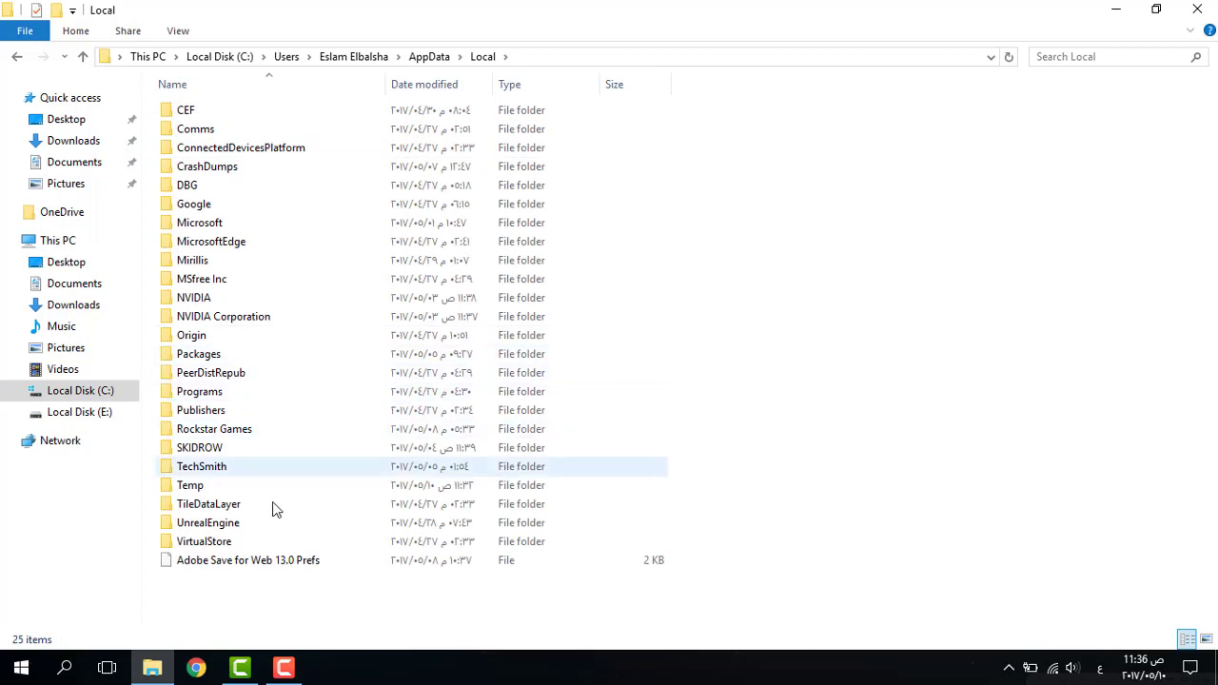
pyautogui.click(416, 56)
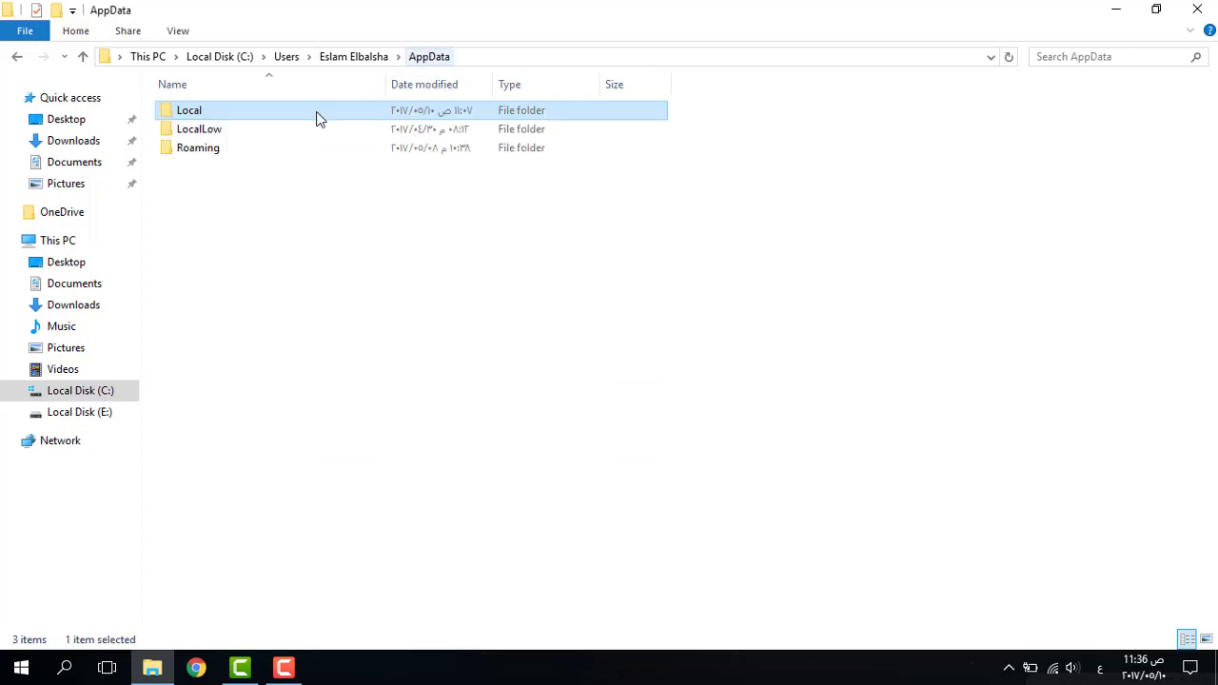
pyautogui.doubleClick(232, 143)
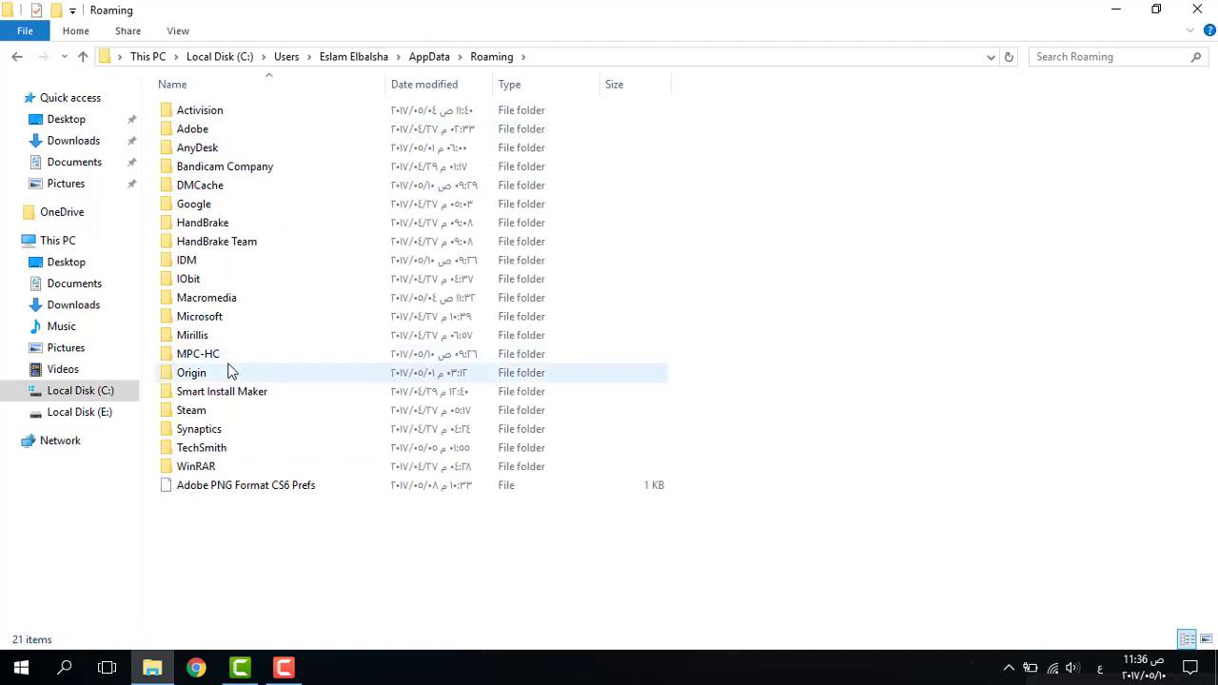
pyautogui.click(221, 56)
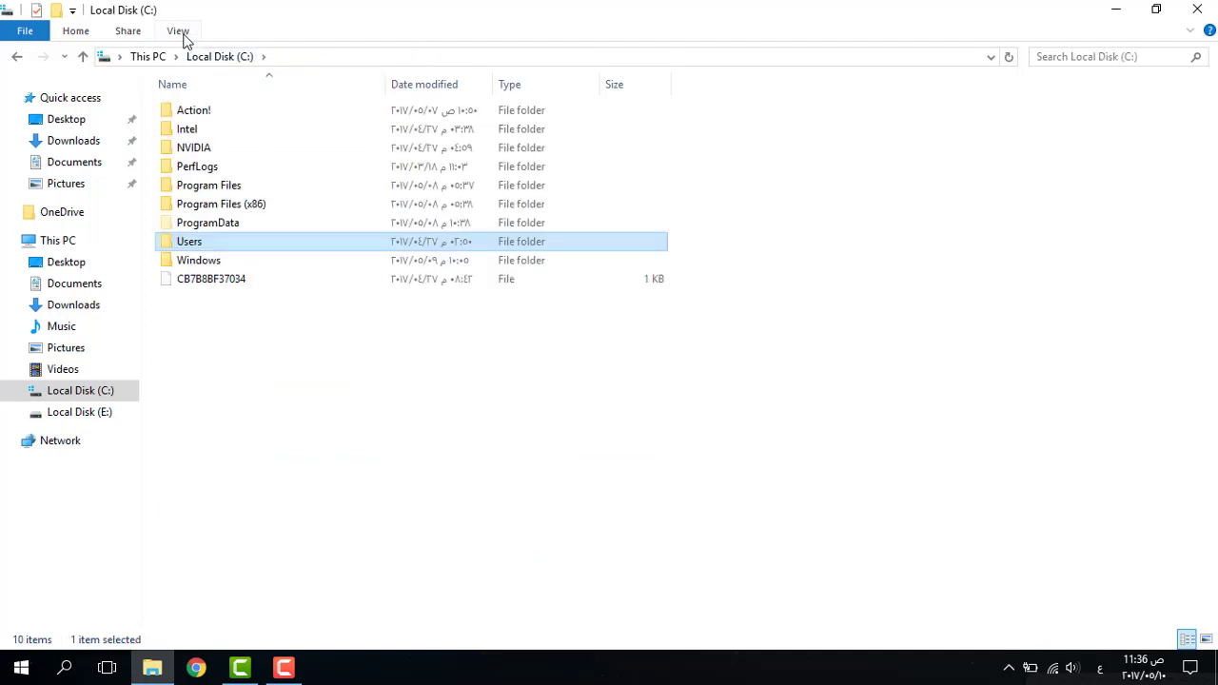
# Turn off the display of hidden items on Local Disk (C:) and close the File Explorer window.
pyautogui.click(181, 32)
pyautogui.click(653, 94)
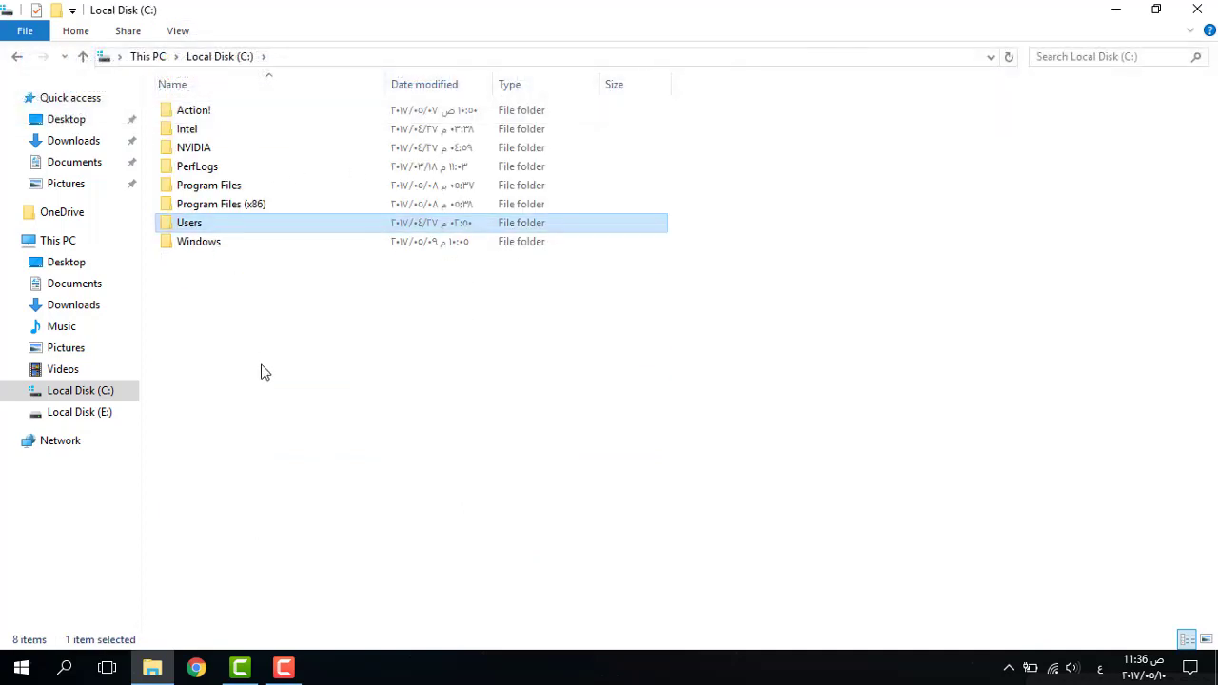
pyautogui.click(264, 372)
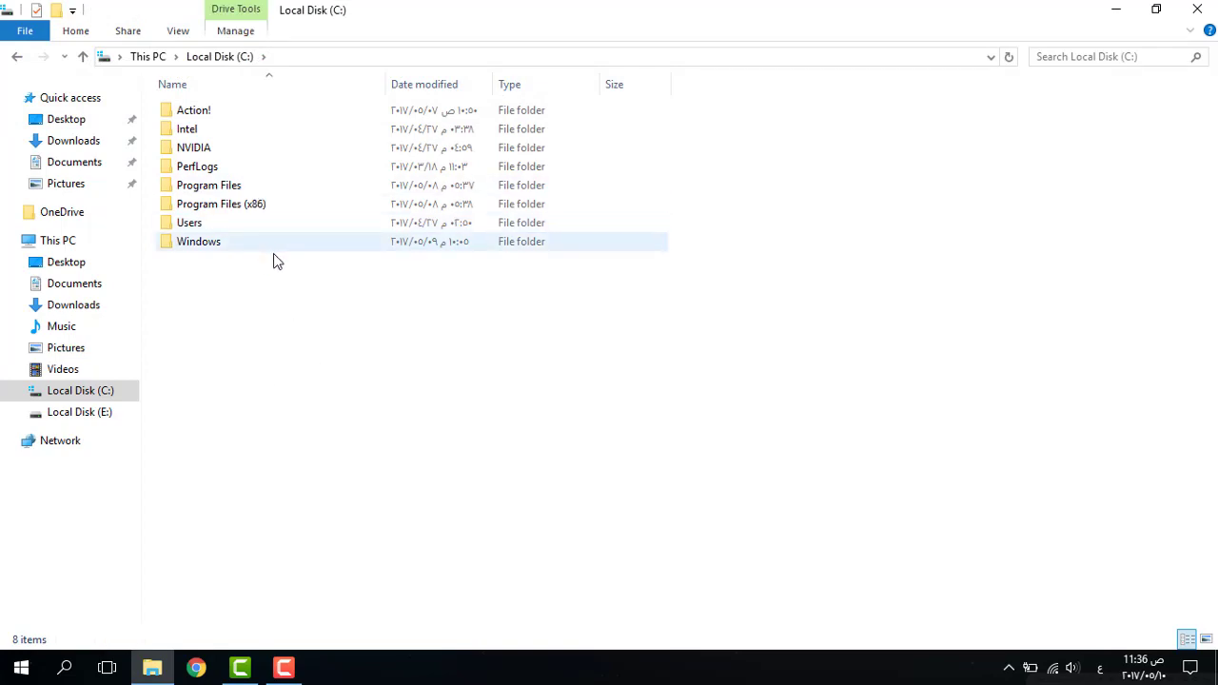
pyautogui.click(1197, 8)
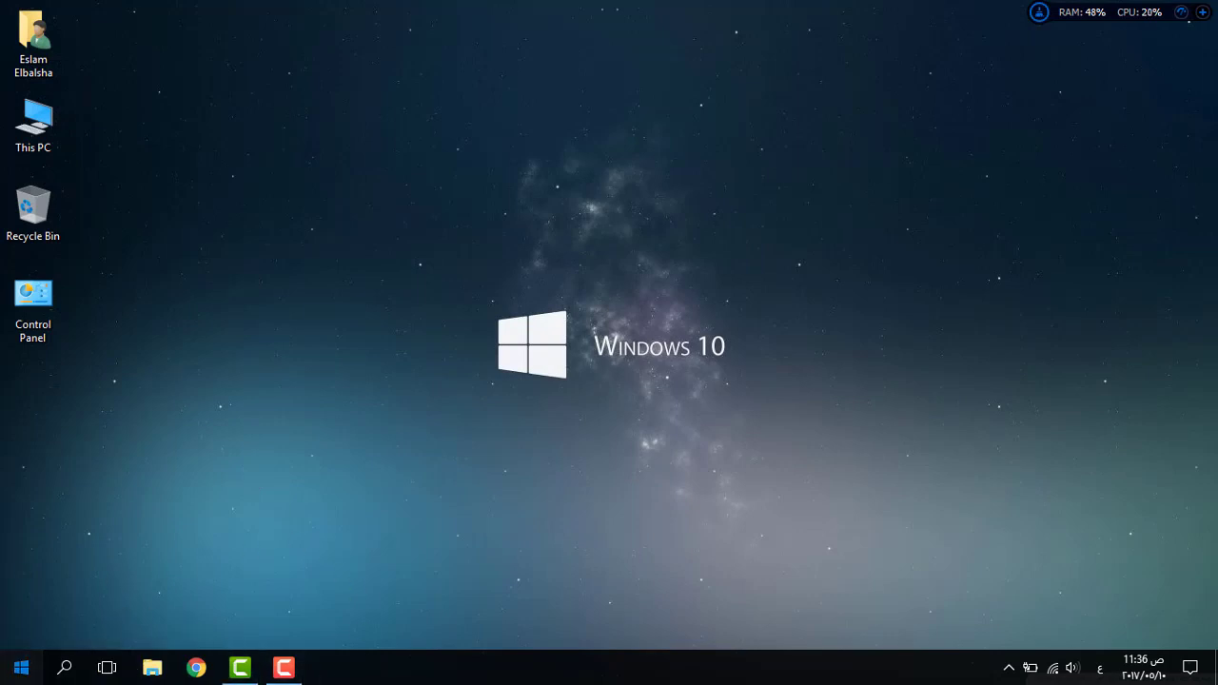
# Open Advanced SystemCare 10, look over its tools page, and close the program.
pyautogui.click(21, 668)
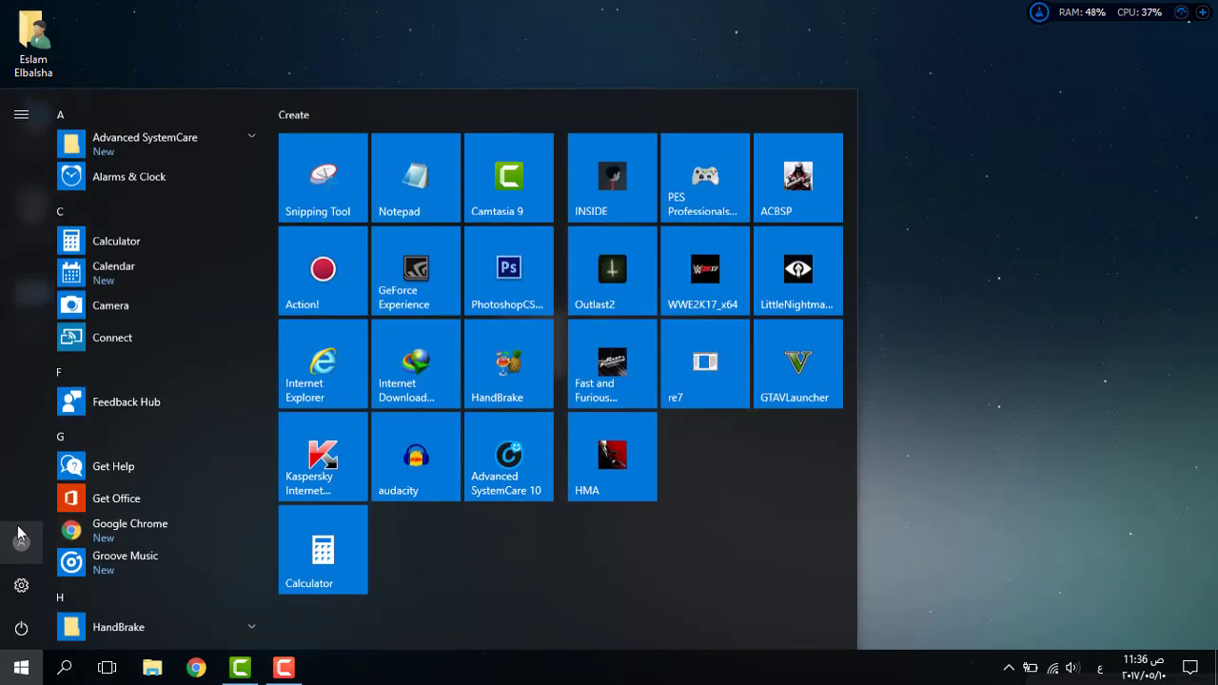
pyautogui.click(507, 476)
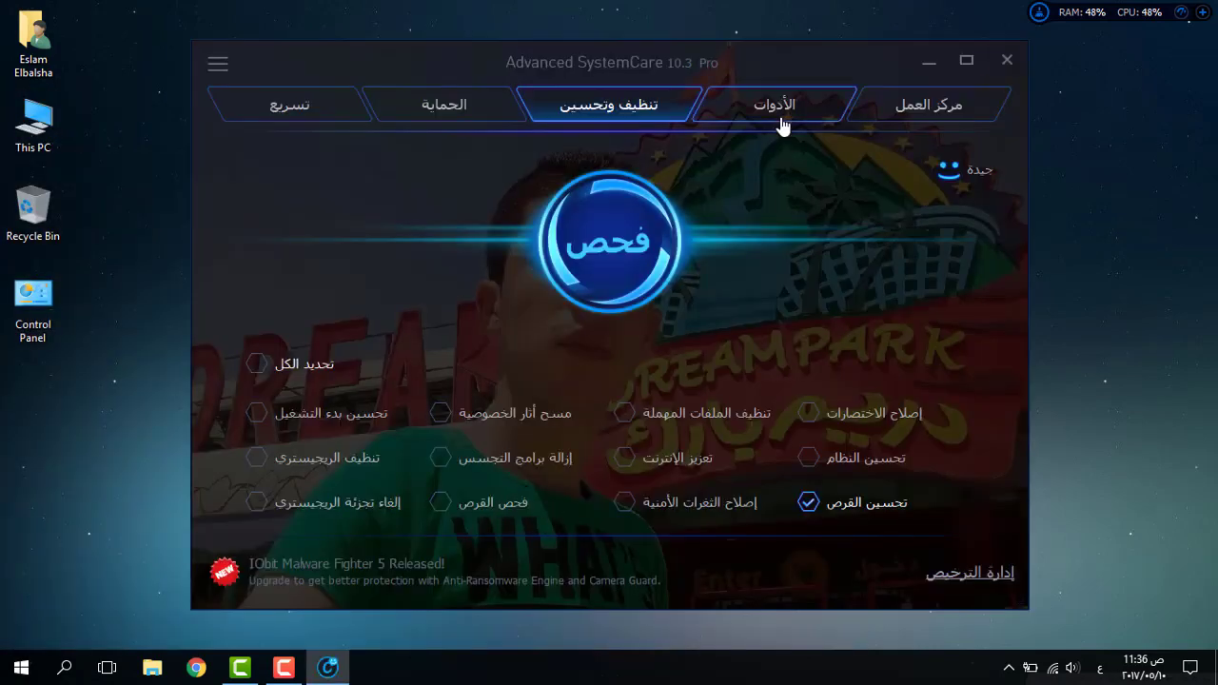
pyautogui.click(781, 124)
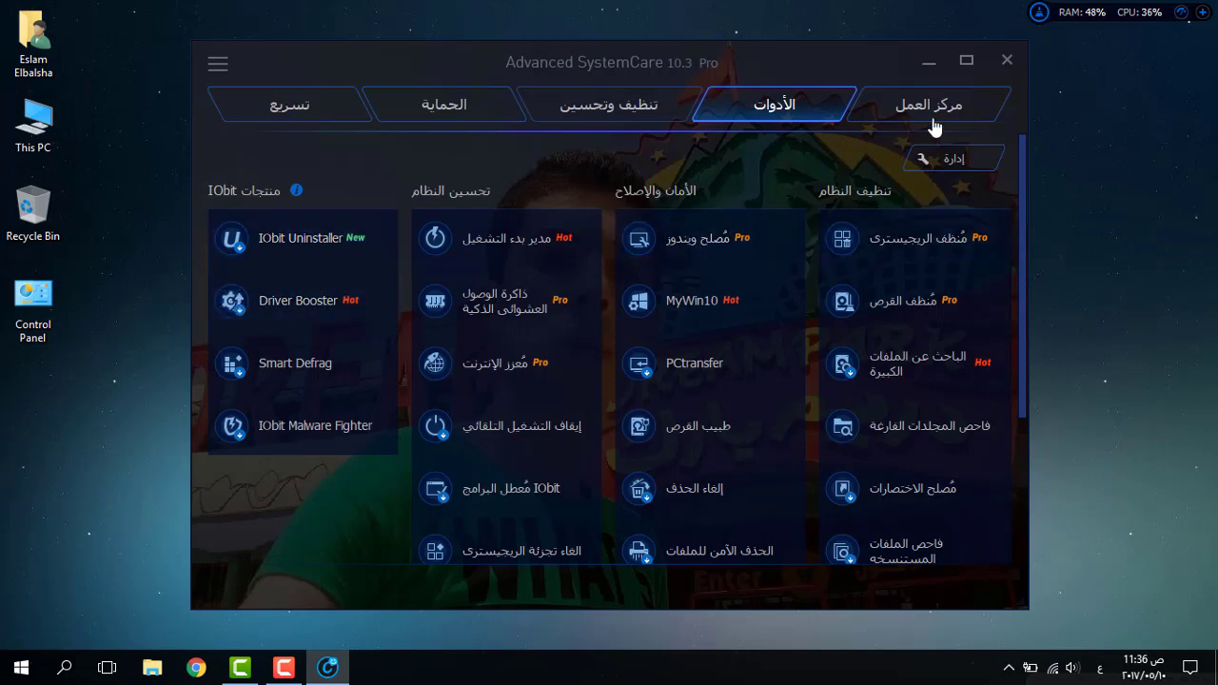
pyautogui.click(1002, 60)
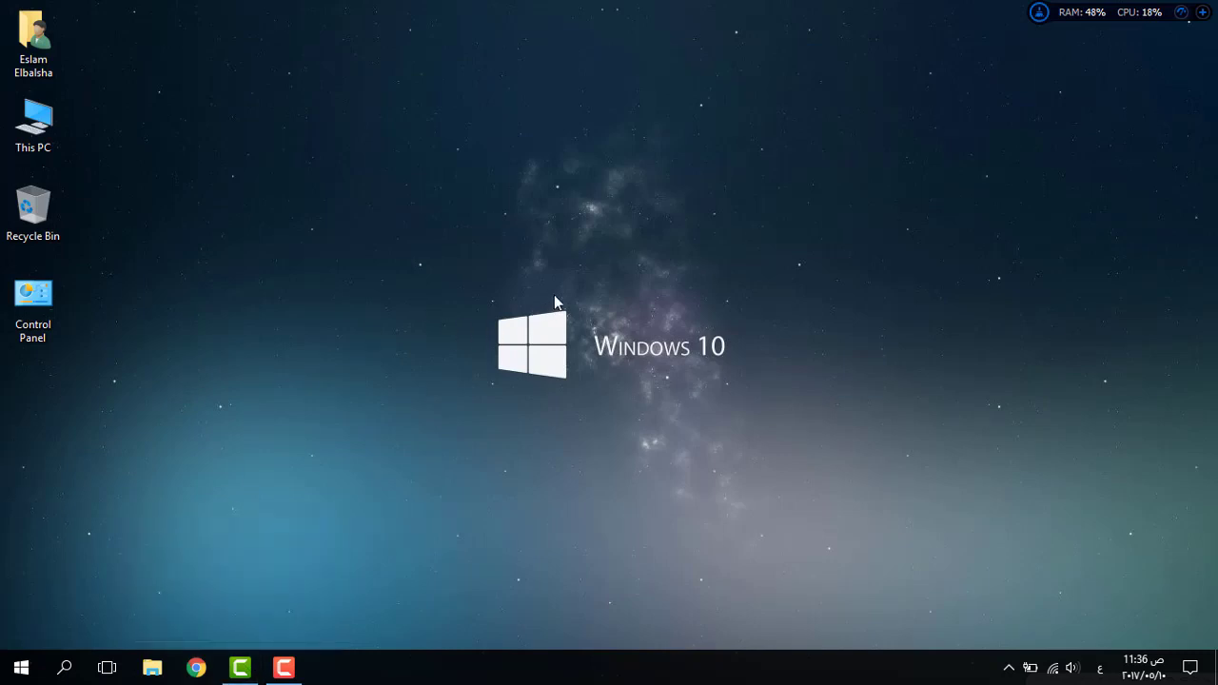
# Refresh the Windows desktop twice.
pyautogui.rightClick(560, 254)
pyautogui.moveTo(571, 273)
pyautogui.click(640, 310)
pyautogui.rightClick(424, 231)
pyautogui.click(558, 283)
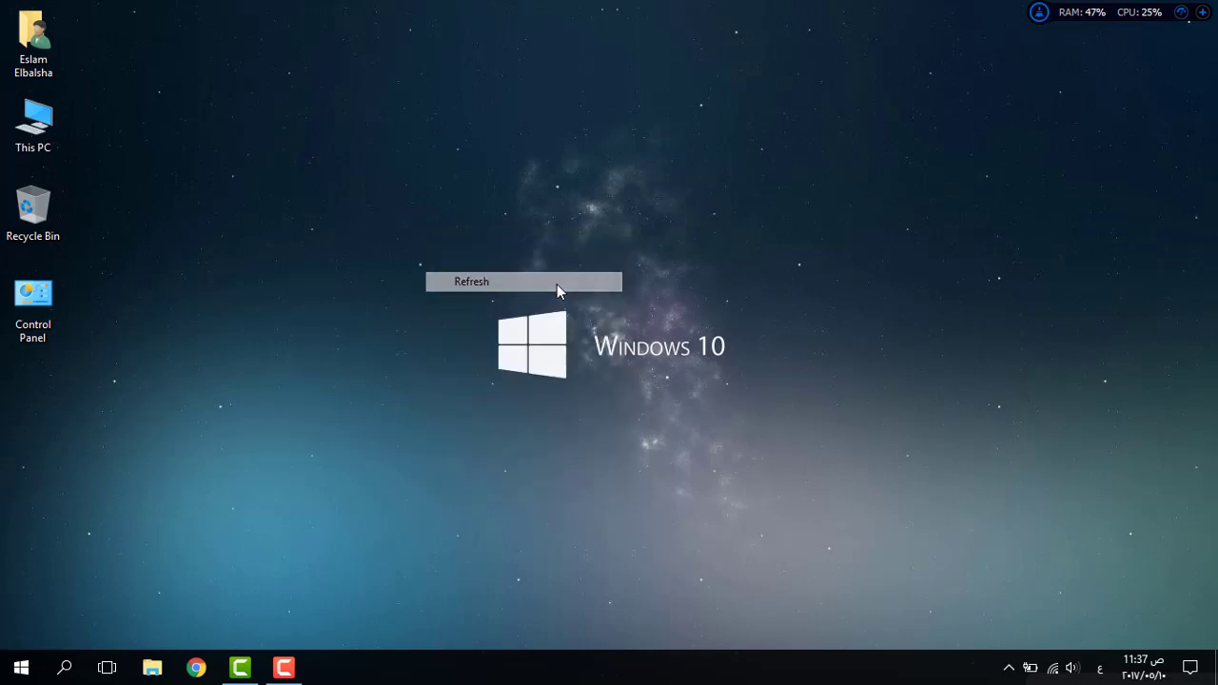